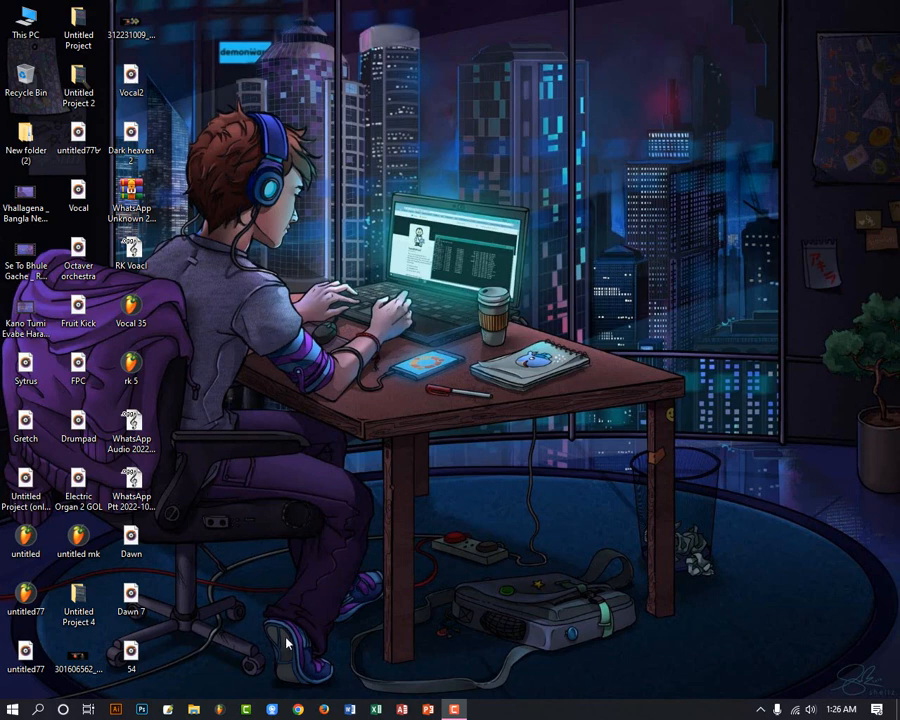
- Launch FL Studio and clear the channel rack out of the way to show the empty playlist
left_click(220, 709)
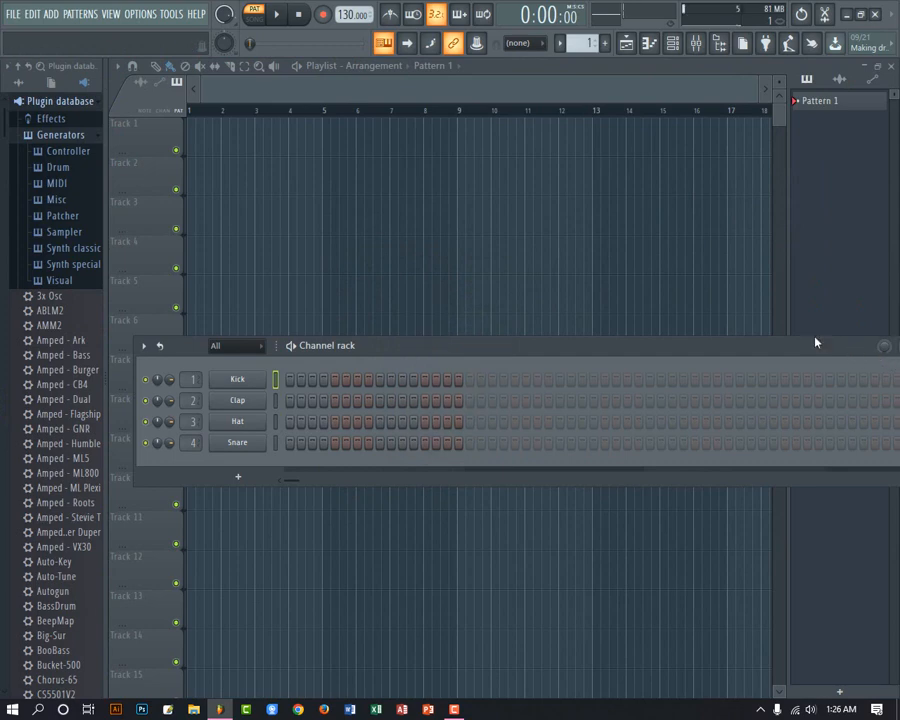
left_click(840, 315)
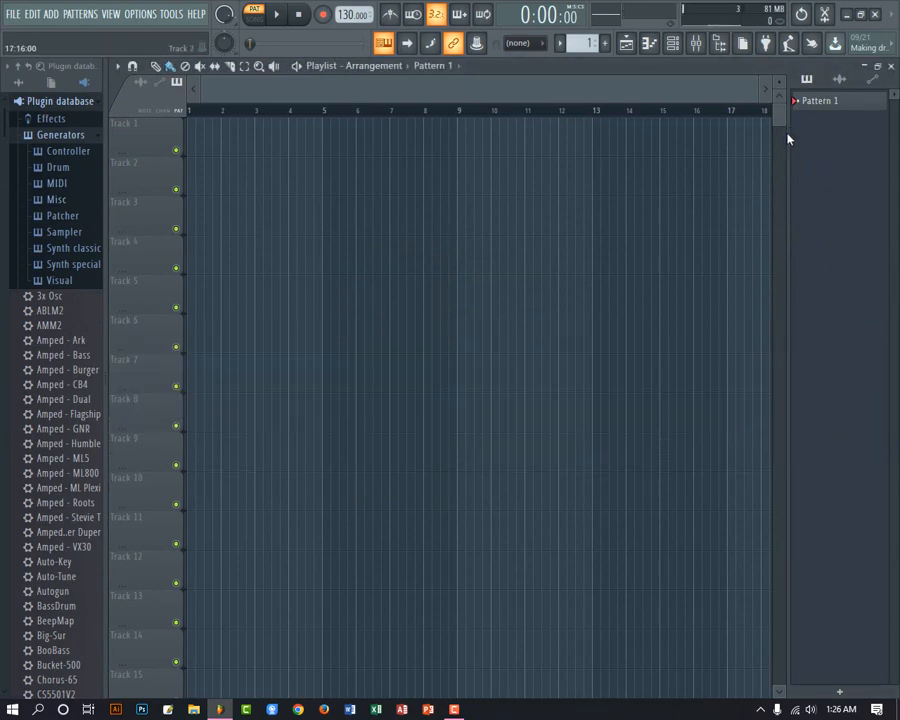
scroll(163, 363, "down", 5)
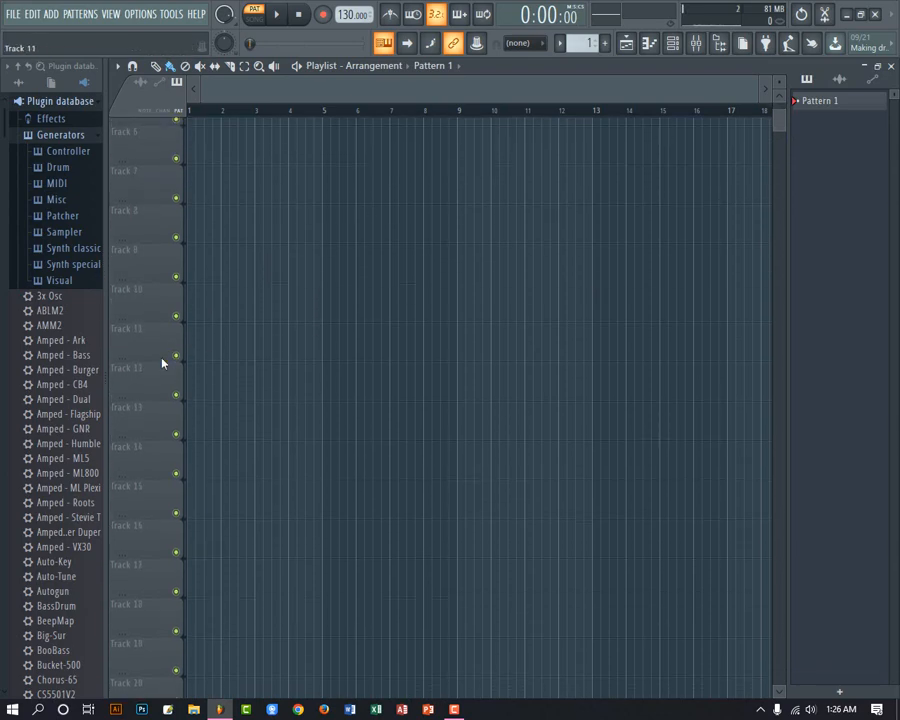
scroll(160, 200, "up", 5)
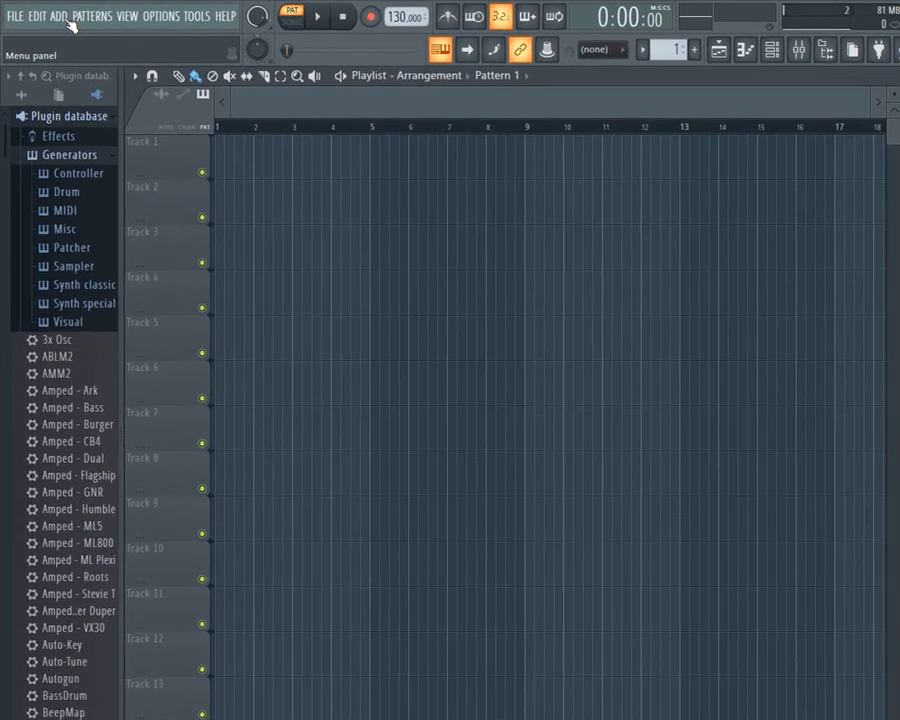
- Add the Edison audio editor as an effect on the master track
left_click(56, 18)
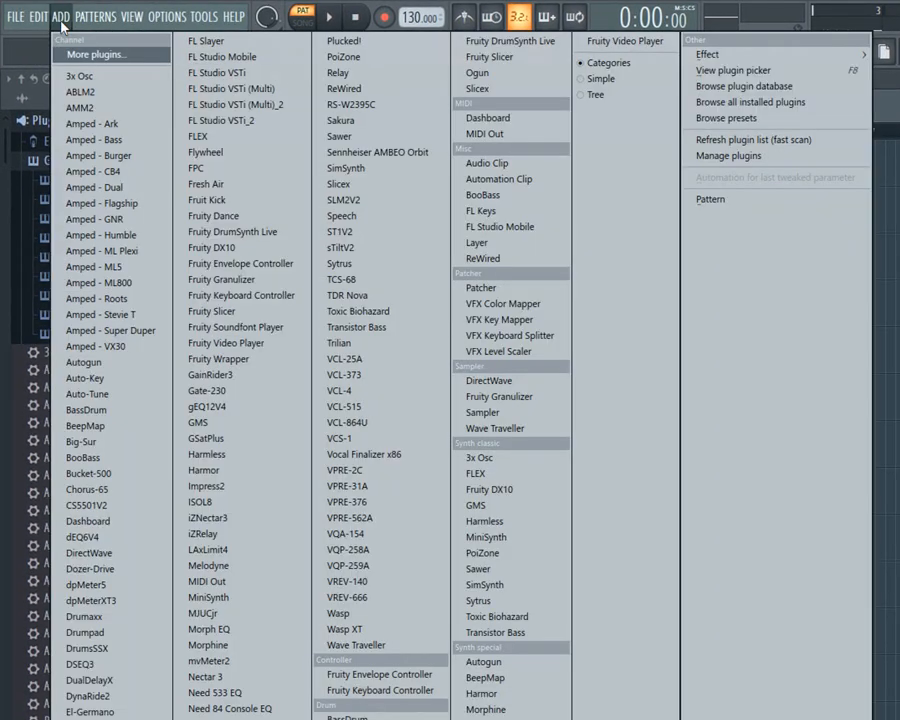
mouse_move(779, 63)
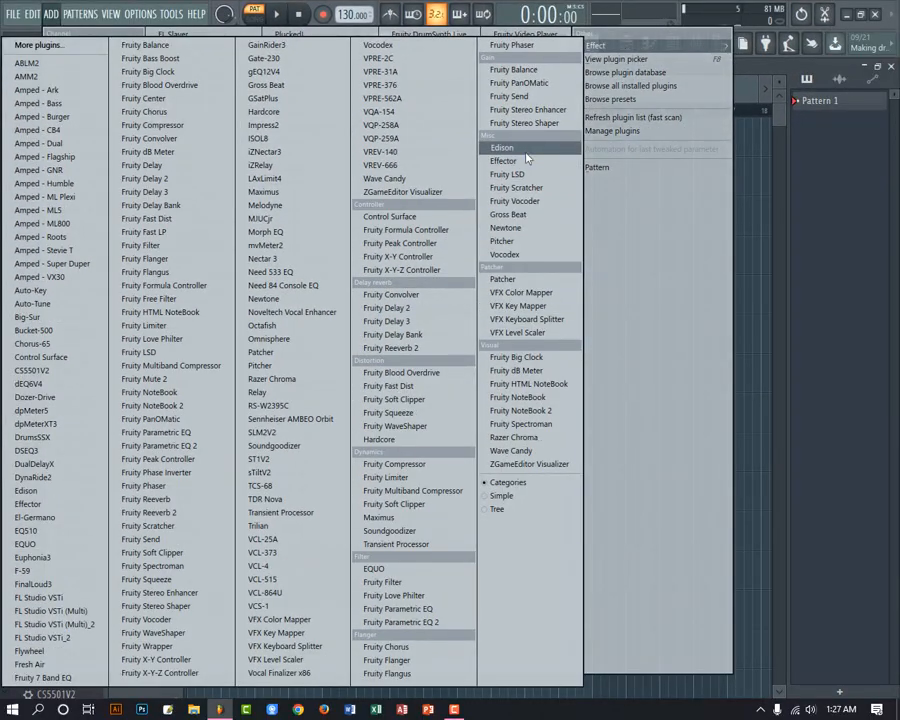
left_click(518, 149)
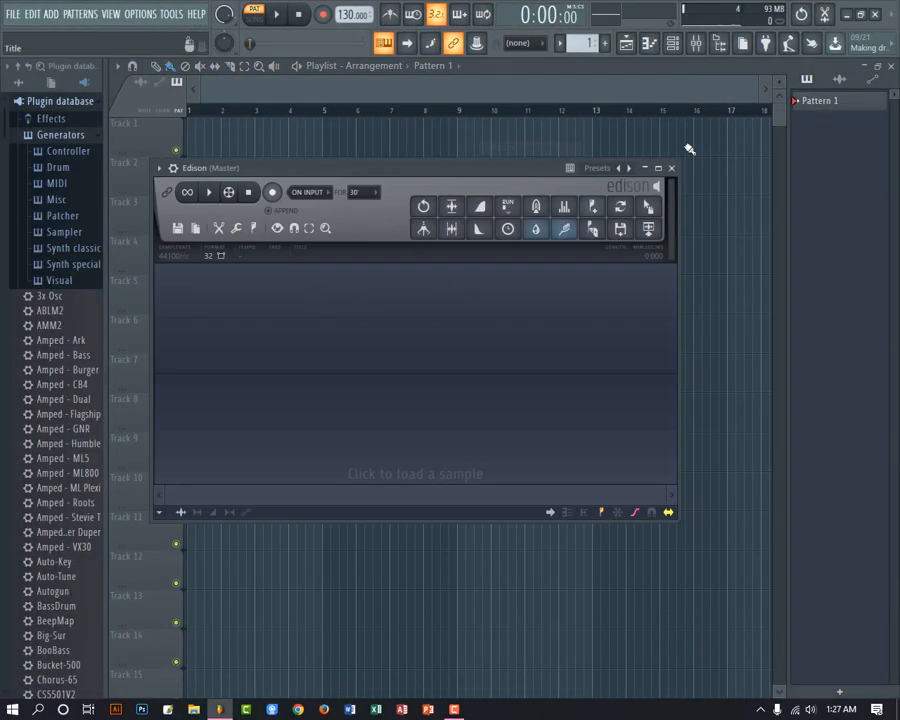
- Load the RK Voacl audio file from the desktop into Edison and return FL Studio to full screen
left_click(860, 14)
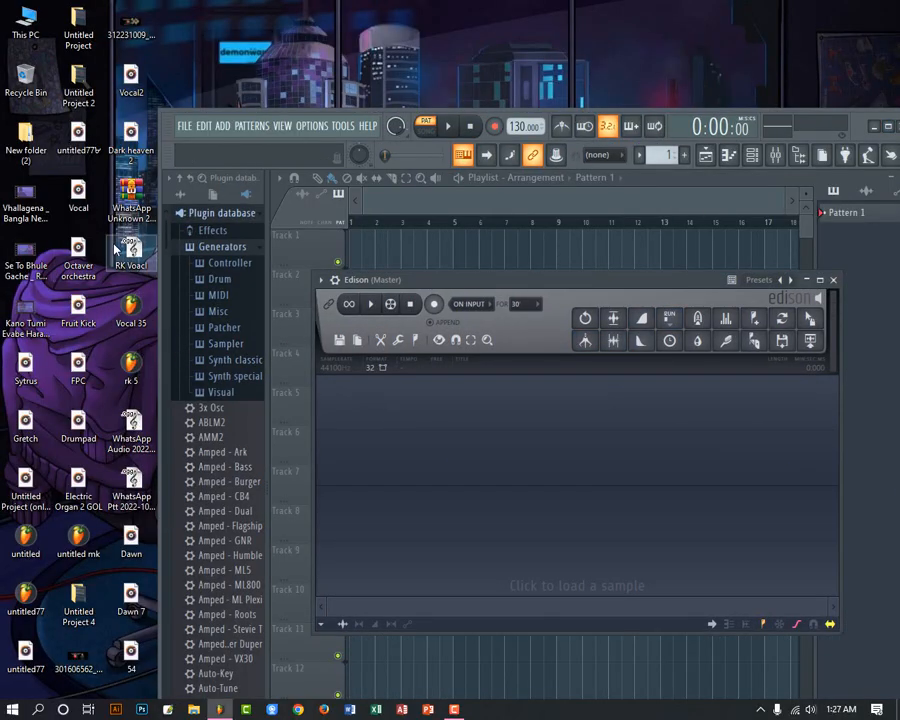
left_click_drag(116, 250, 610, 458)
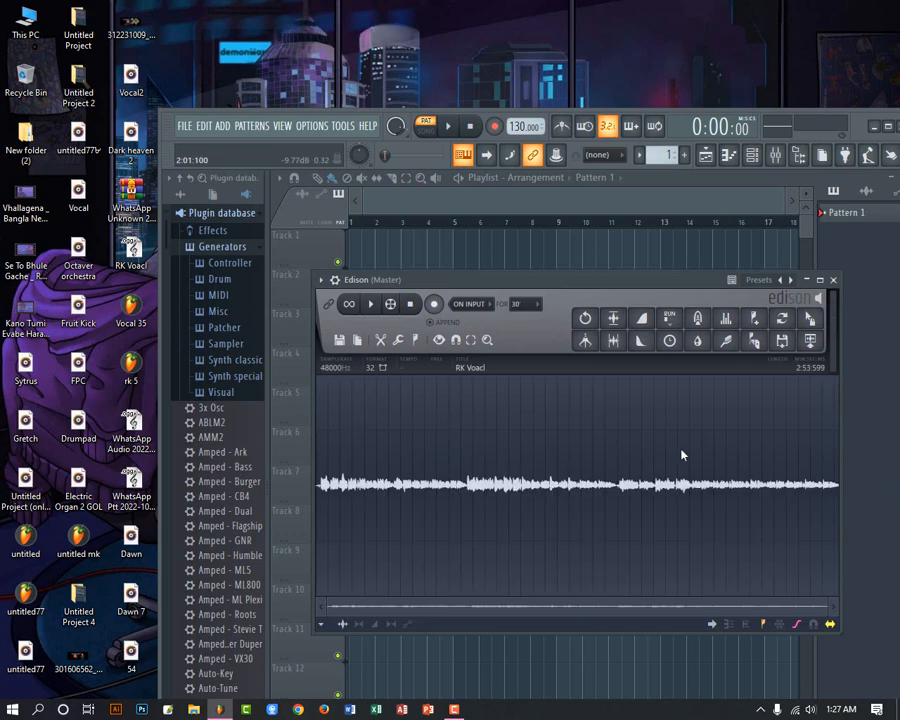
left_click(888, 127)
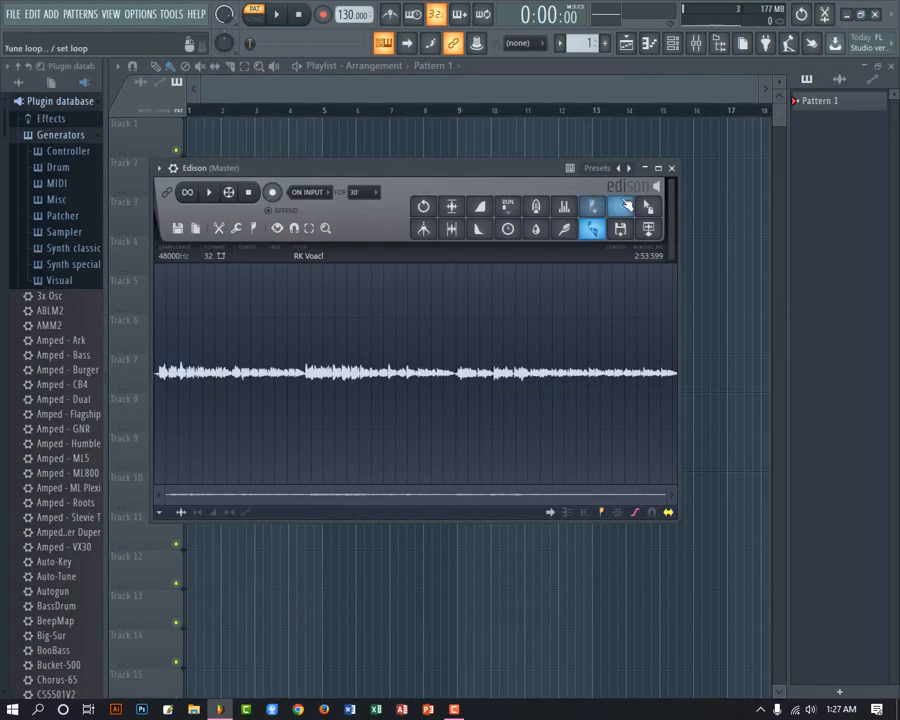
- Enlarge Edison, play the start of the vocal waveform to check it, and restore the editor's size
left_click(658, 168)
scroll(224, 367, "up", 3)
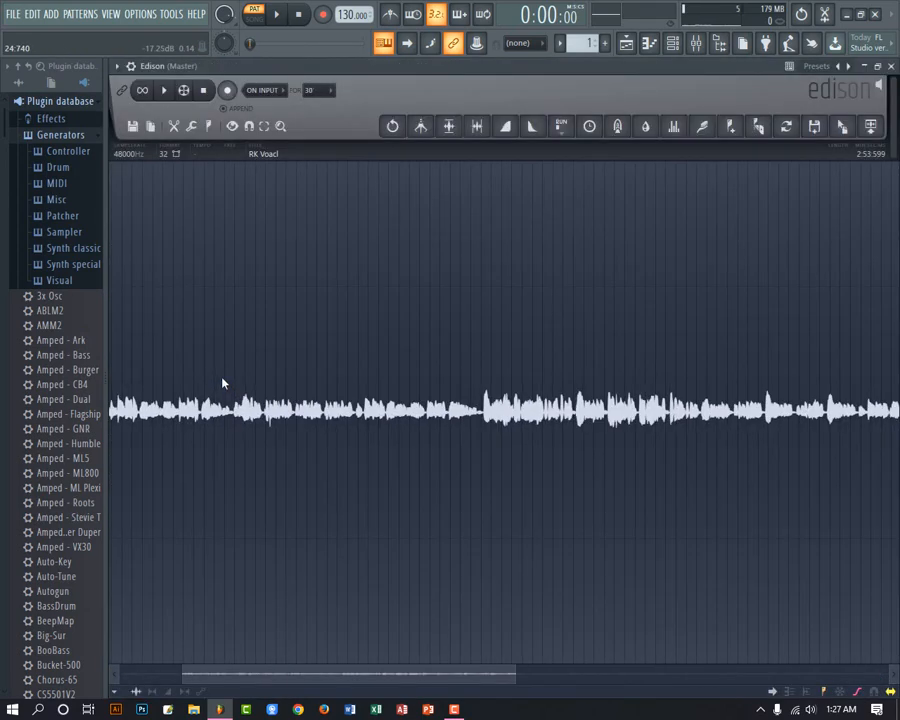
left_click_drag(338, 686, 240, 676)
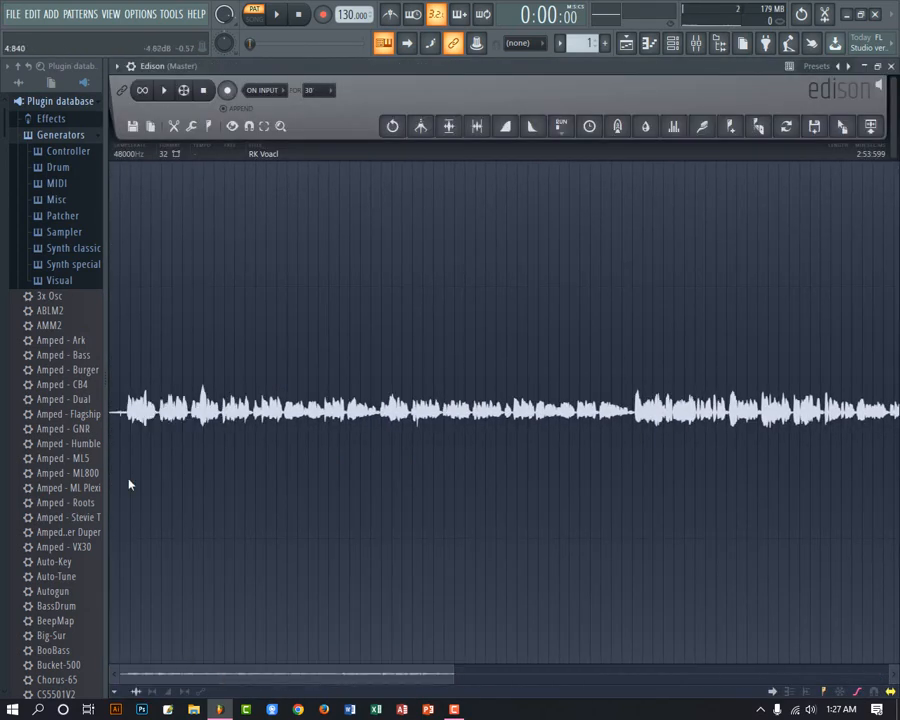
left_click(168, 90)
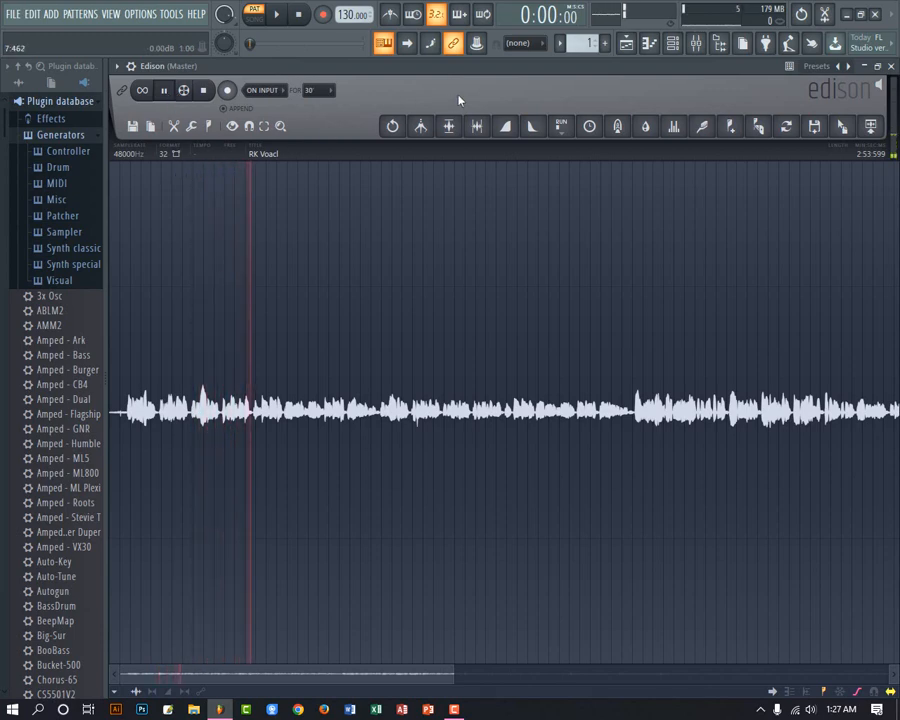
left_click(878, 67)
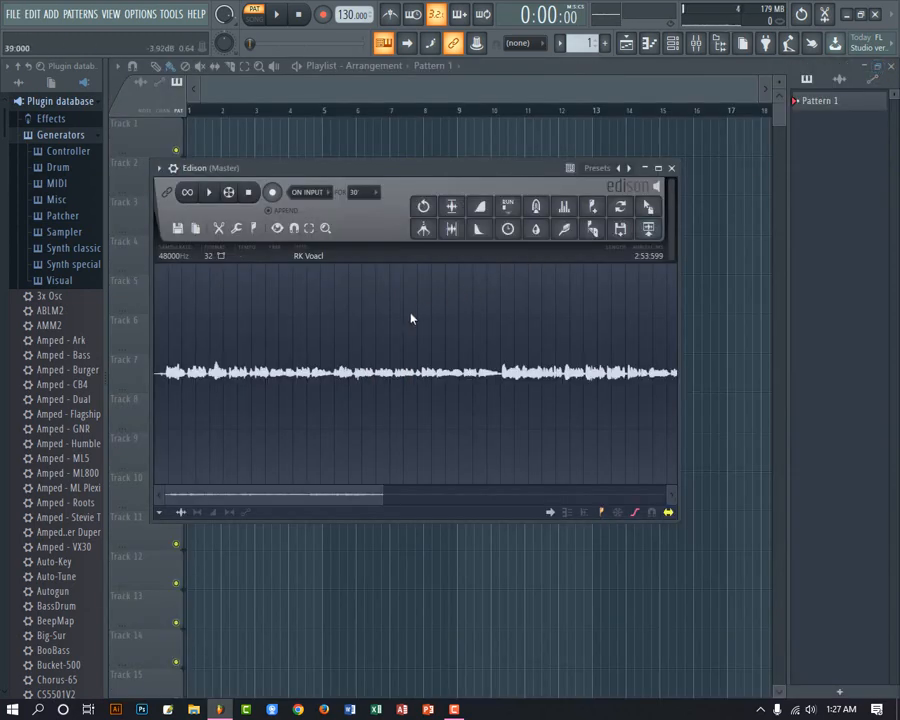
- Move Edison clear of the first playlist tracks and send the vocal to the playlist as an audio clip
left_click_drag(360, 173, 405, 277)
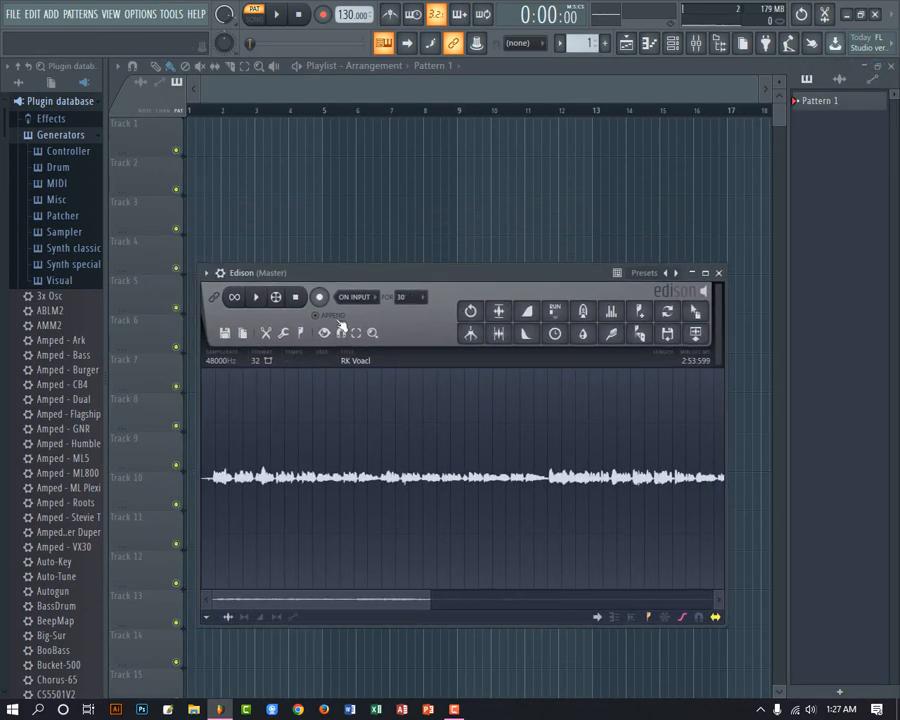
left_click_drag(537, 272, 450, 327)
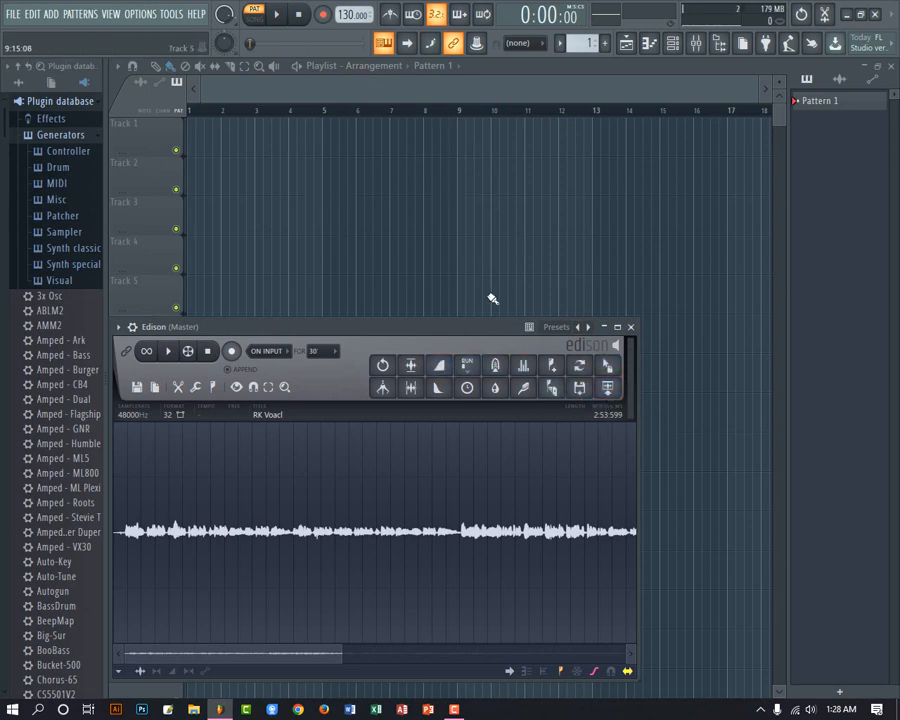
left_click(617, 395)
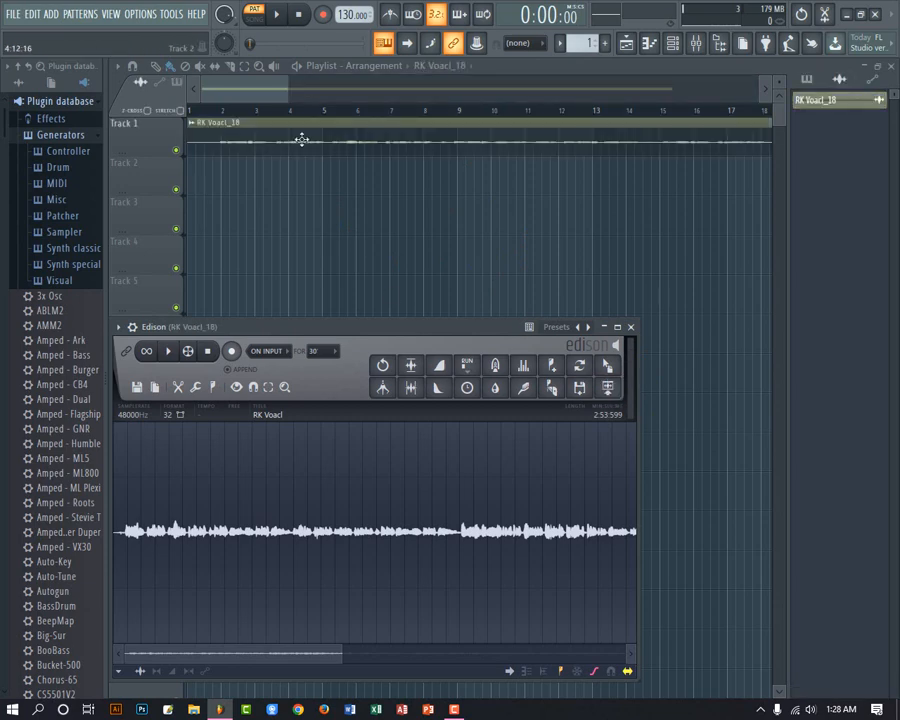
- Colour playlist Track 1 blue and make it about twice as tall
right_click(175, 145)
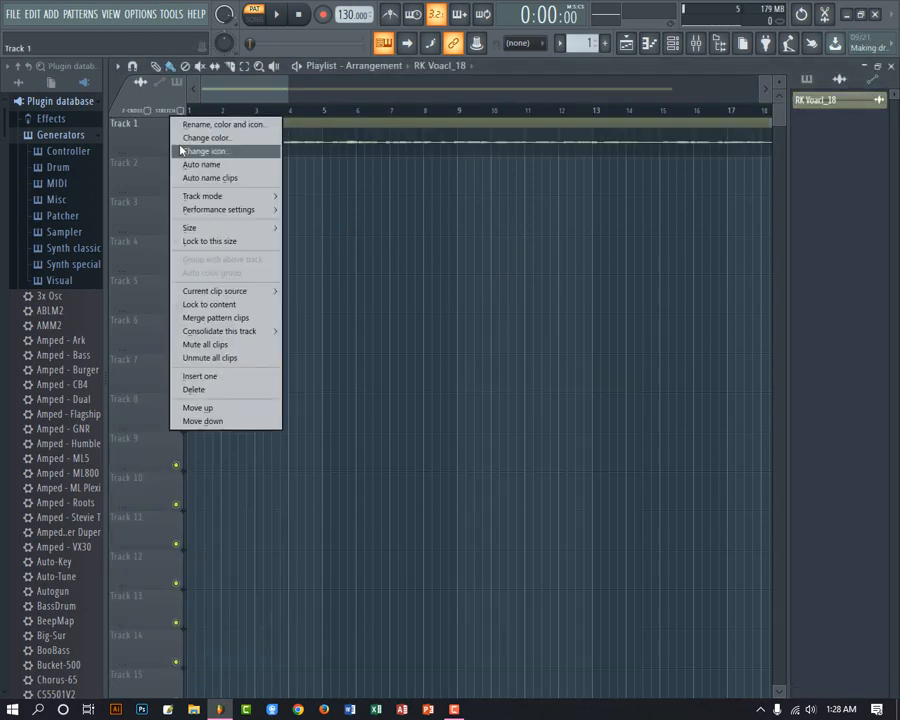
left_click(190, 137)
left_click(290, 150)
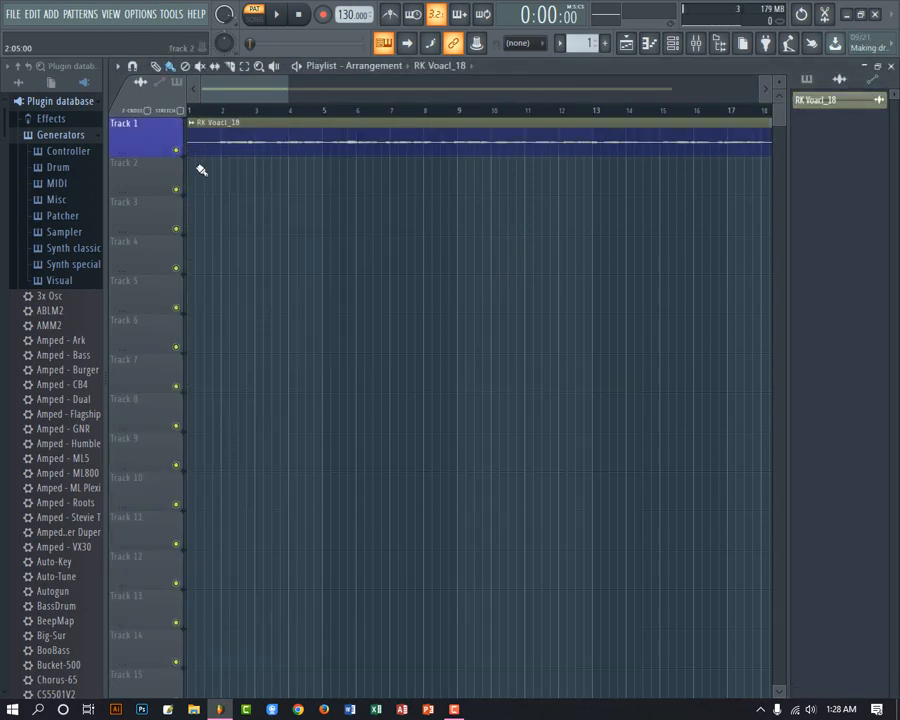
left_click_drag(163, 153, 163, 232)
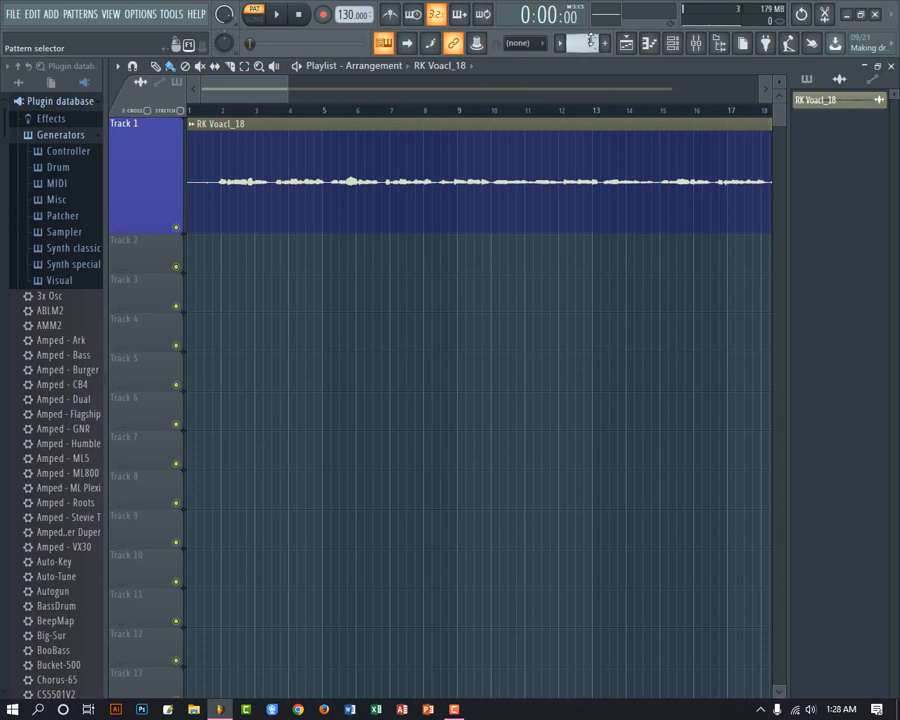
- Name the first pattern PAd, create a second pattern named Vocal and select it
left_click(596, 41)
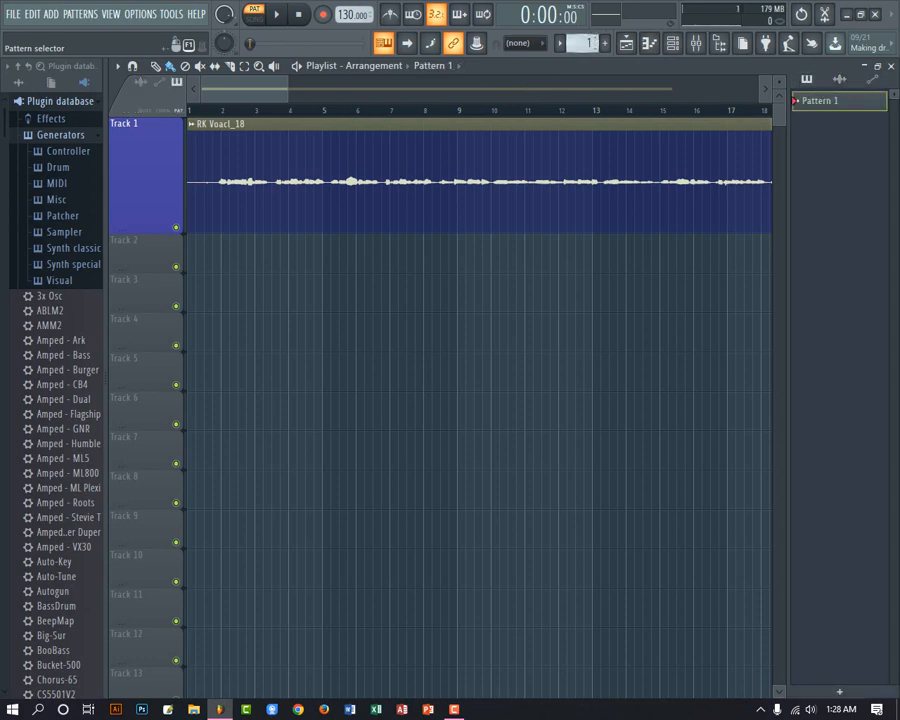
left_click_drag(596, 42, 597, 33)
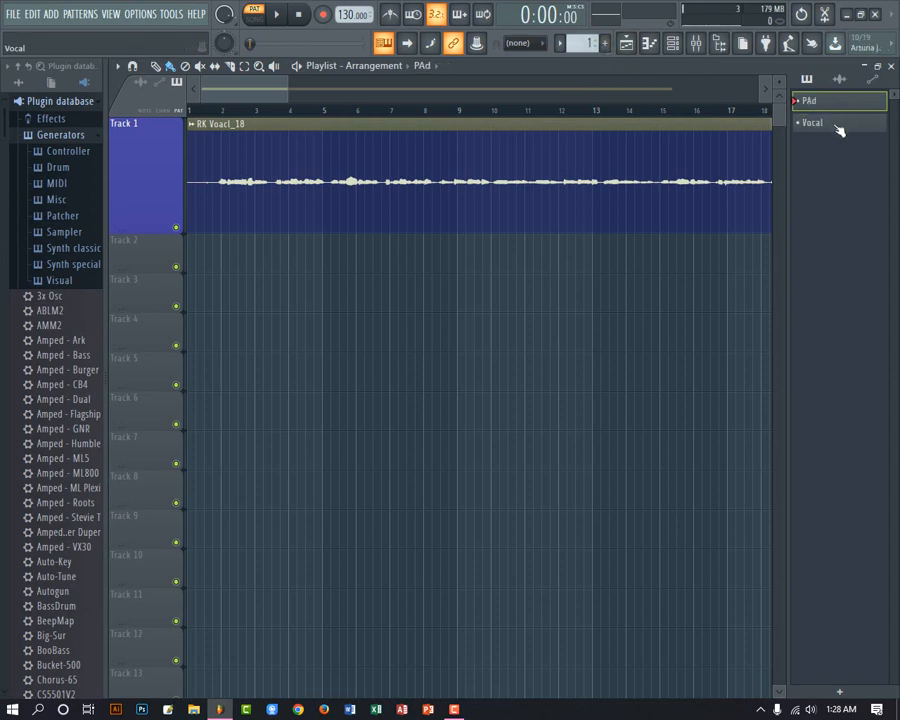
left_click(836, 124)
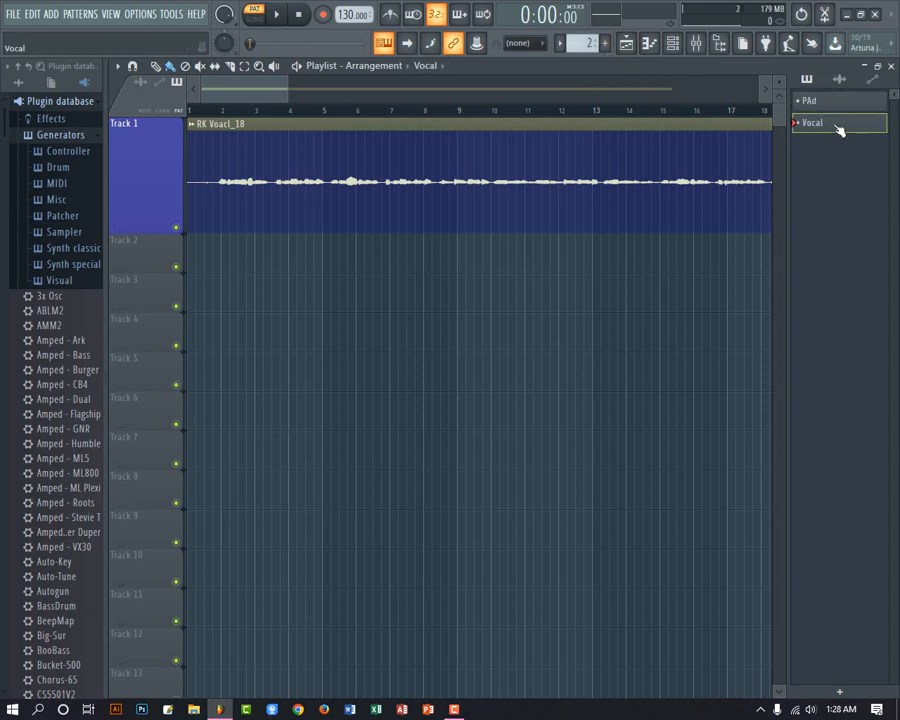
- Add a Sytrus synthesizer channel to the channel rack
left_click(680, 46)
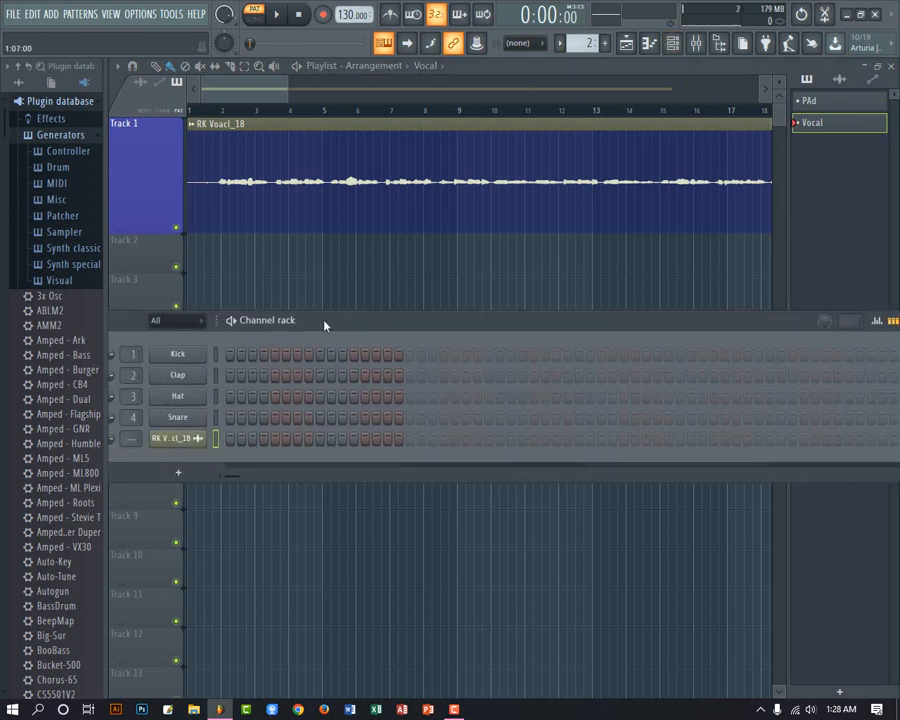
left_click(190, 473)
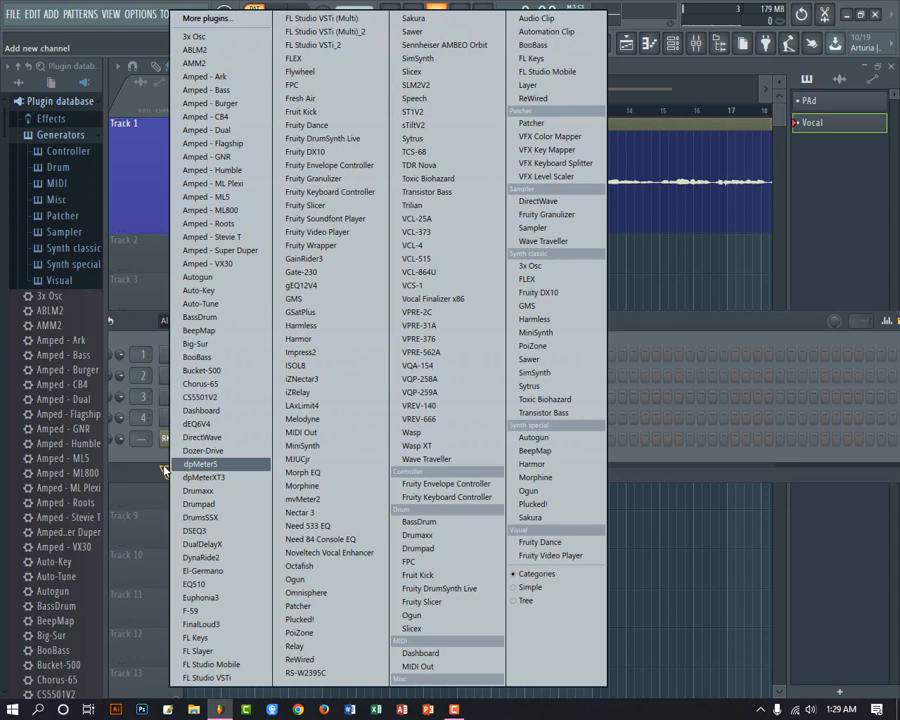
left_click(574, 393)
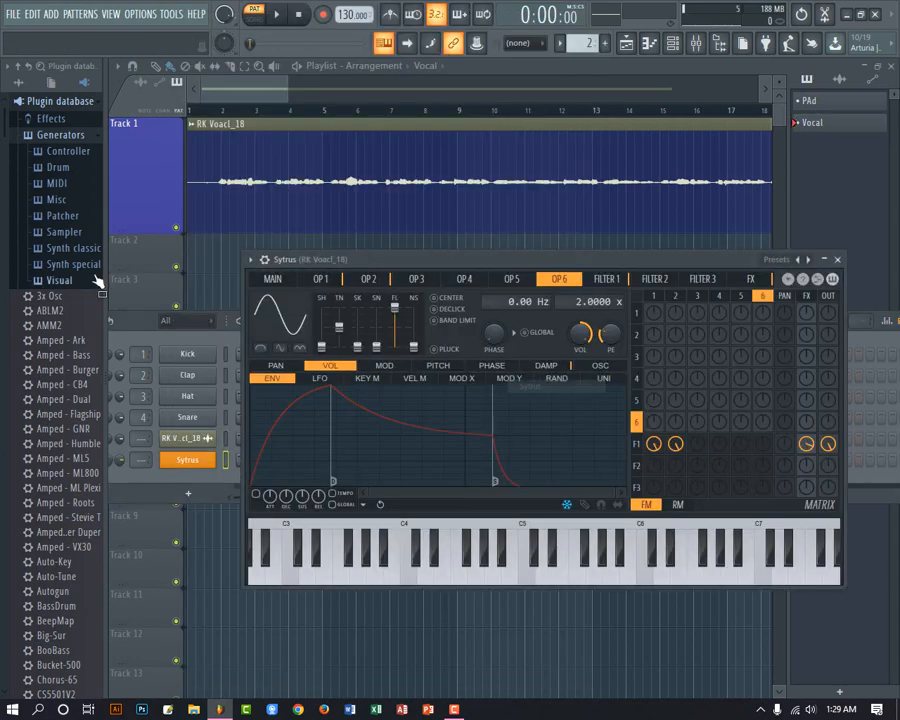
- Load the Dawn preset from the Pad category into Sytrus
left_click(251, 260)
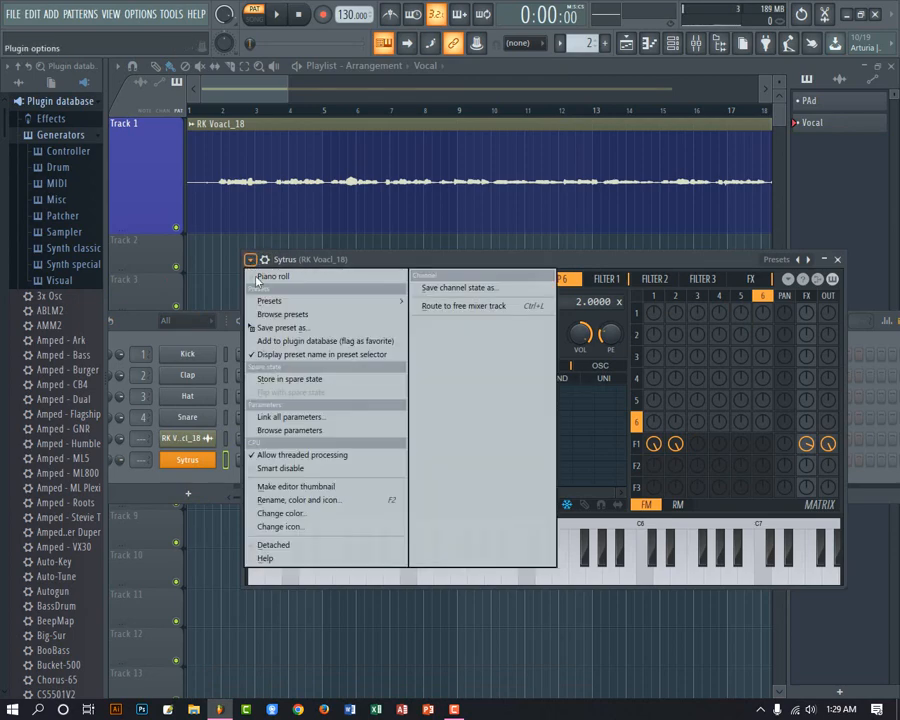
mouse_move(263, 302)
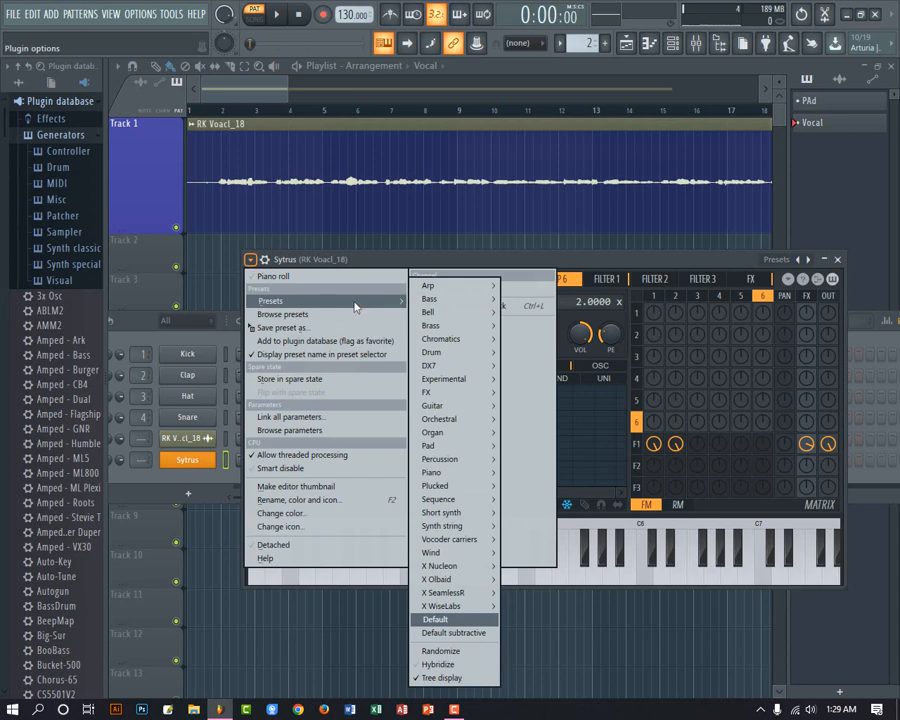
mouse_move(452, 449)
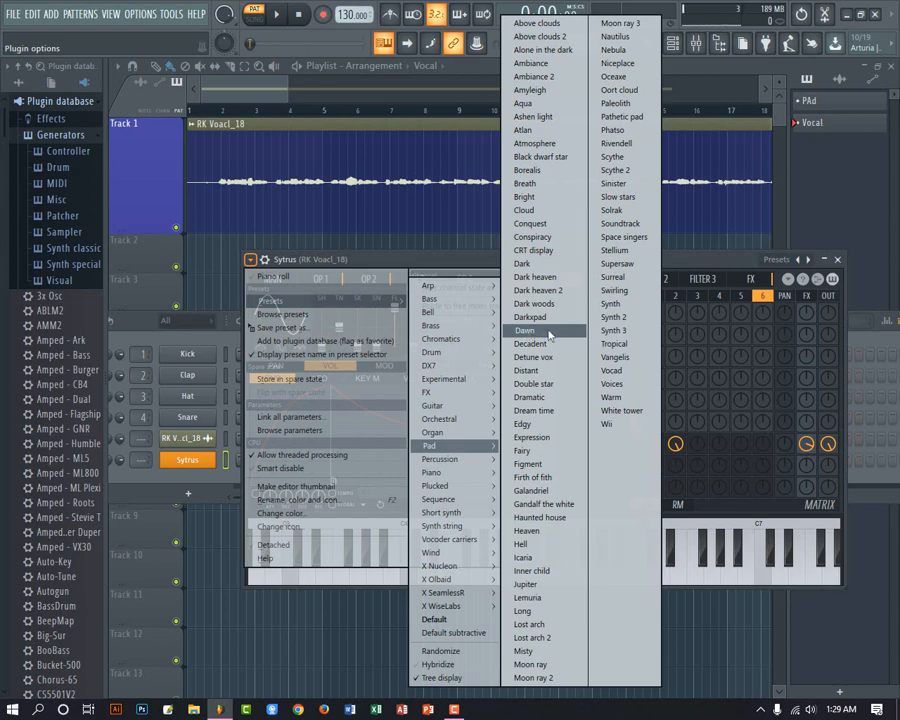
left_click(549, 335)
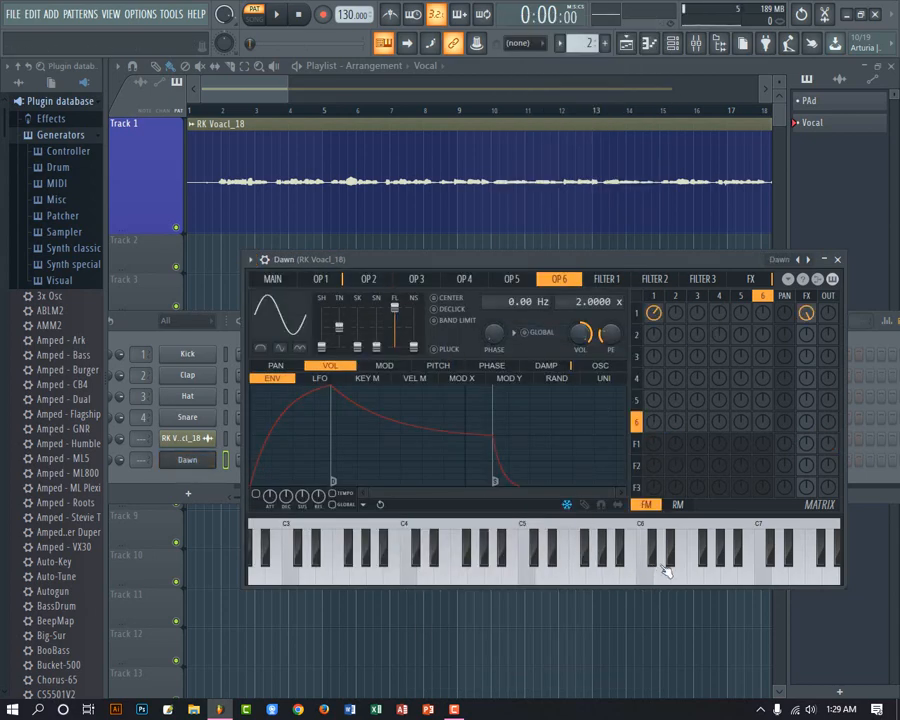
- Play a few notes on the Dawn pad to audition its sound
key("d")
key("h")
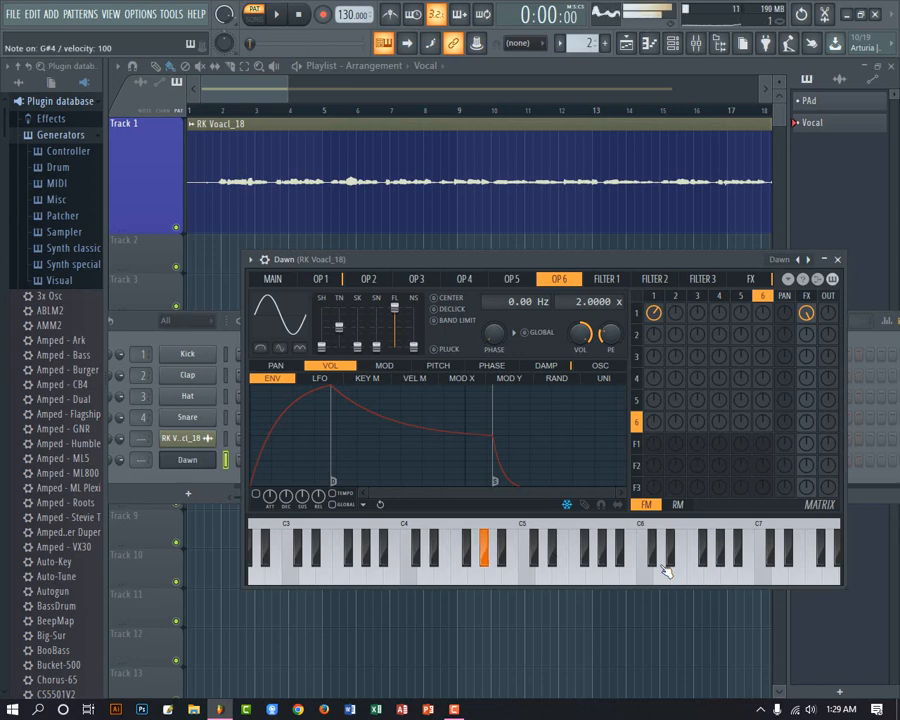
key("r")
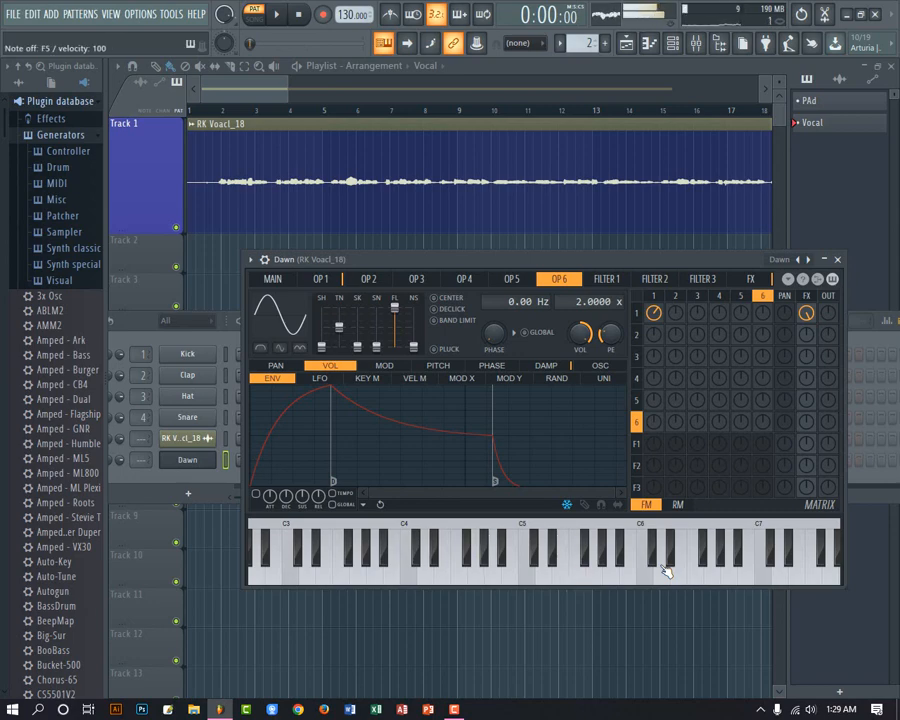
- Close the Dawn synth window and select the vocal clip on playlist Track 1
left_click(838, 260)
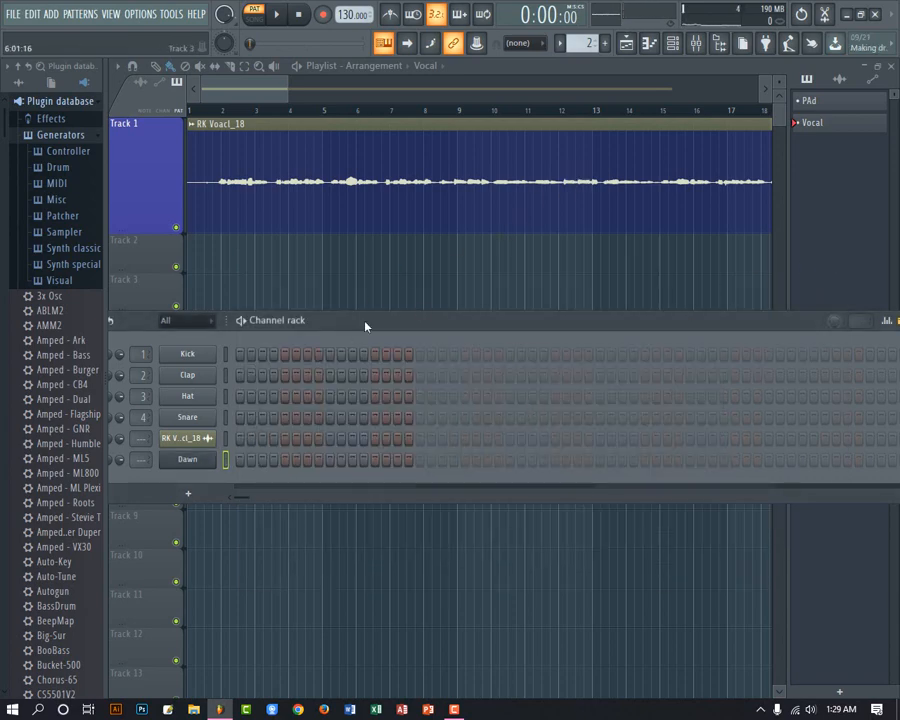
mouse_move(365, 325)
left_mouse_down()
mouse_move(366, 362)
mouse_move(368, 331)
left_mouse_up()
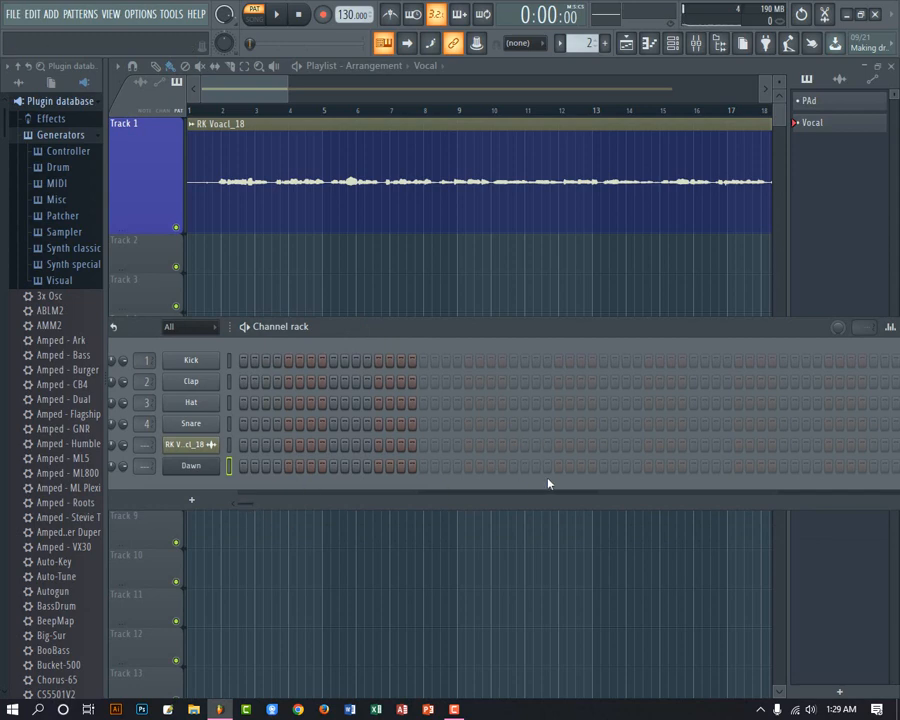
left_click(253, 175)
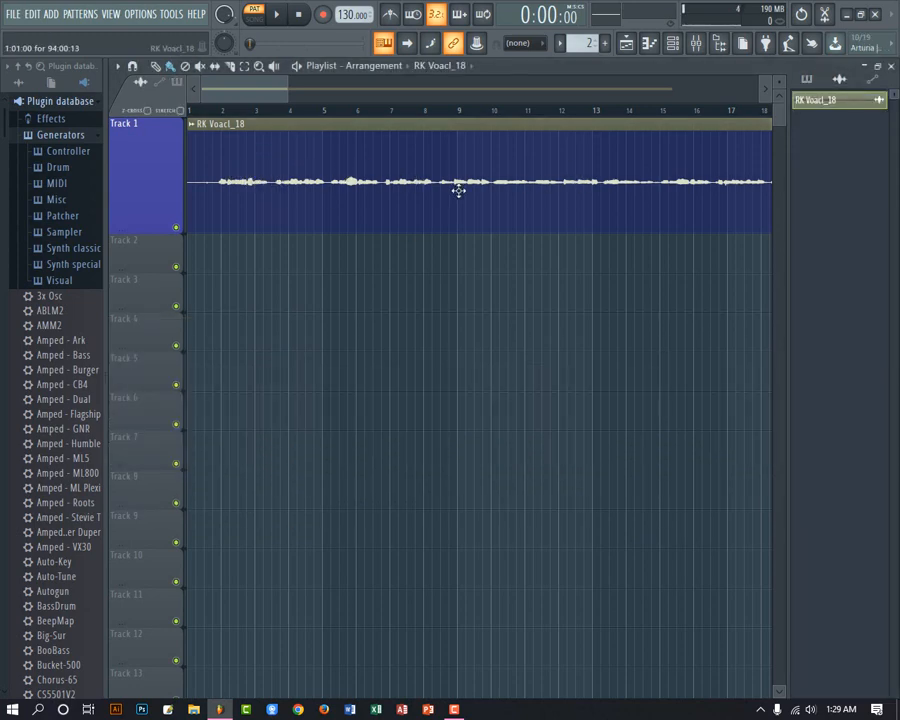
- Select the Dawn channel as the target and open the RK Voacl_18 clip in Edison for sample editing
left_click(672, 43)
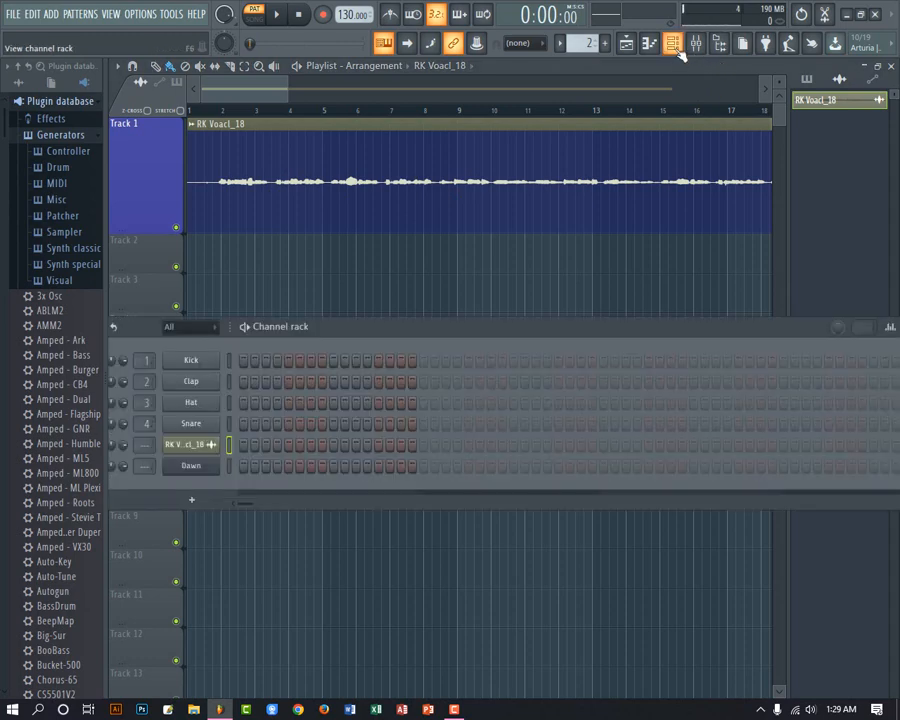
left_click(229, 467)
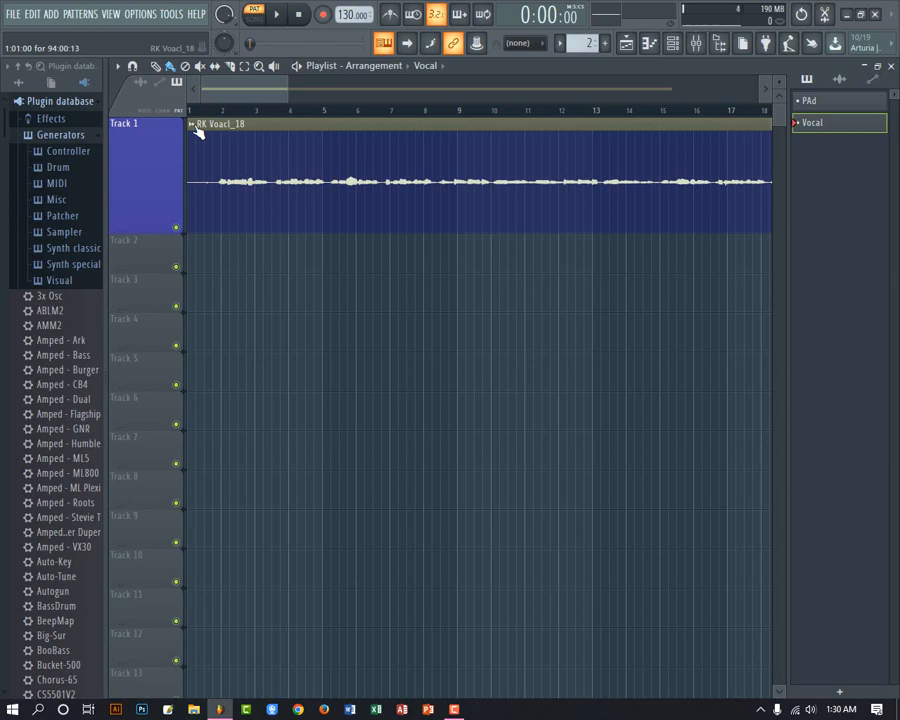
right_click(198, 133)
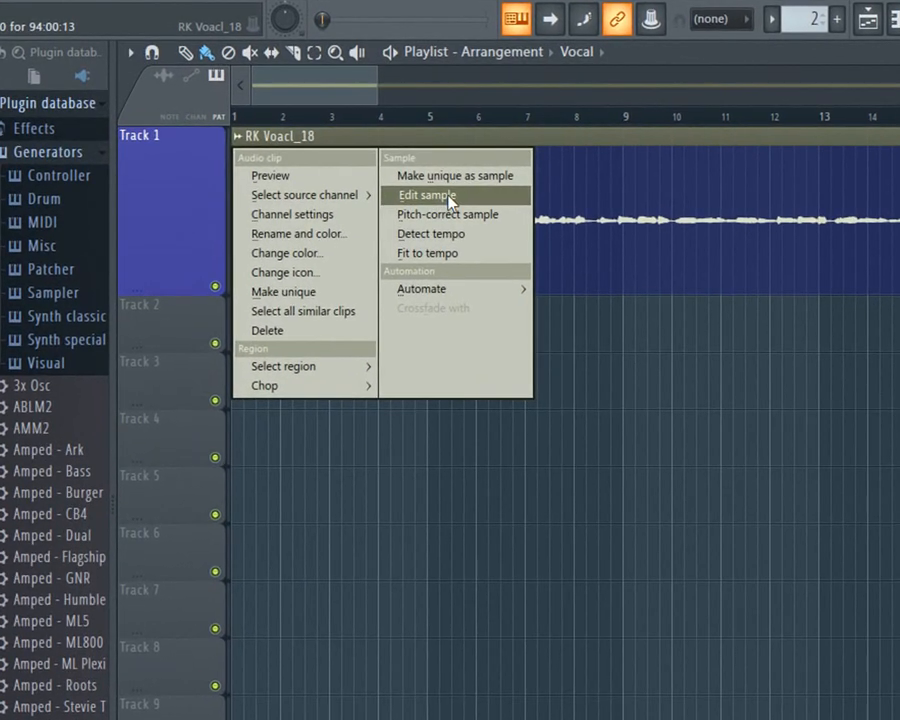
left_click(450, 200)
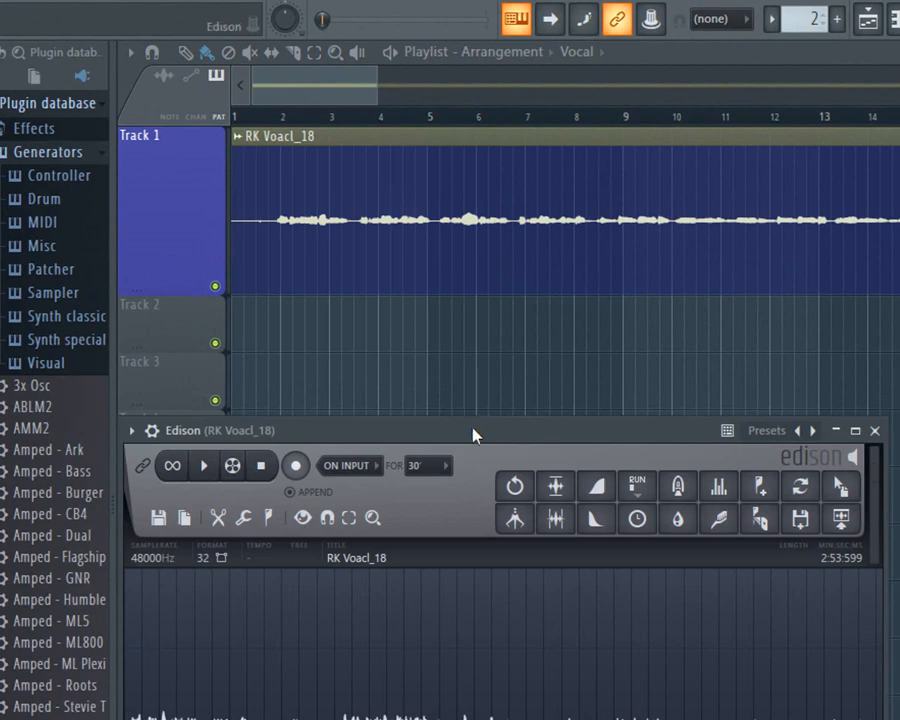
left_click_drag(480, 434, 532, 377)
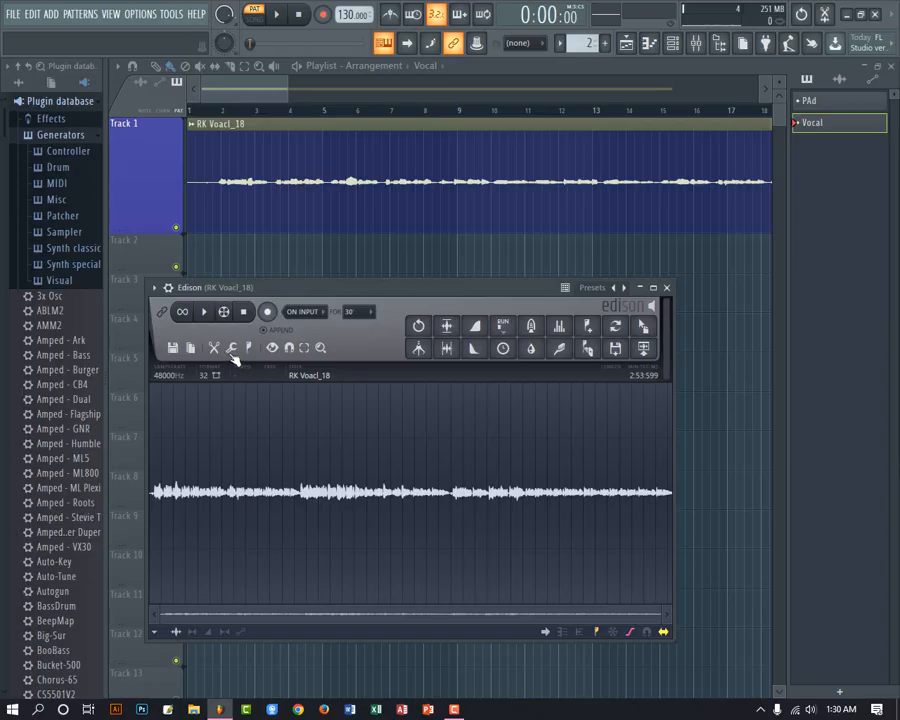
left_click(706, 46)
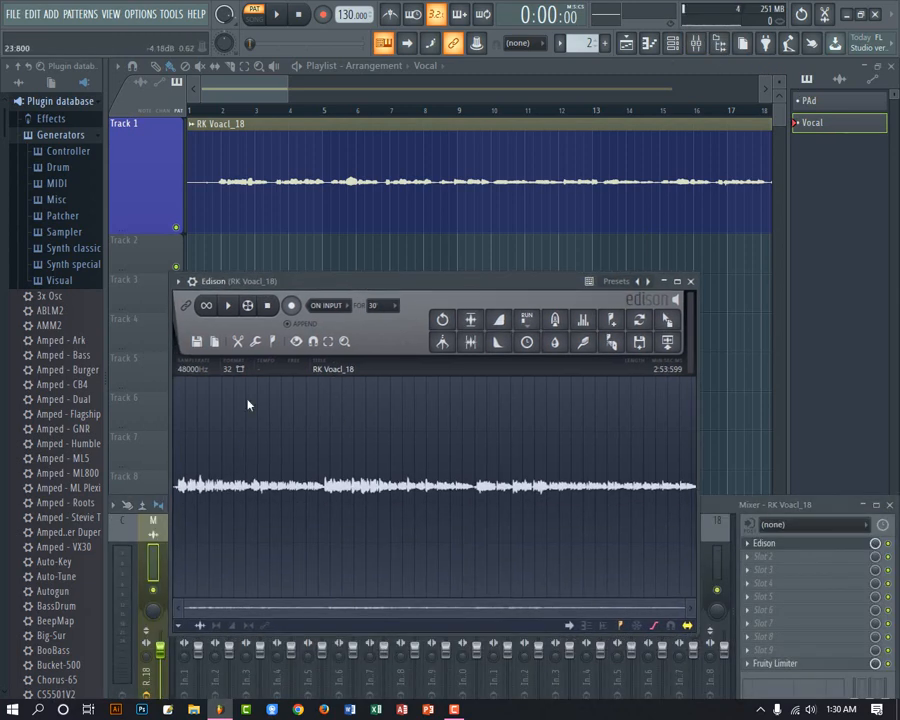
- Convert the RK Voacl_18 sample to a score and dump it to the piano roll, accepting analysis of the large sample
left_click(261, 343)
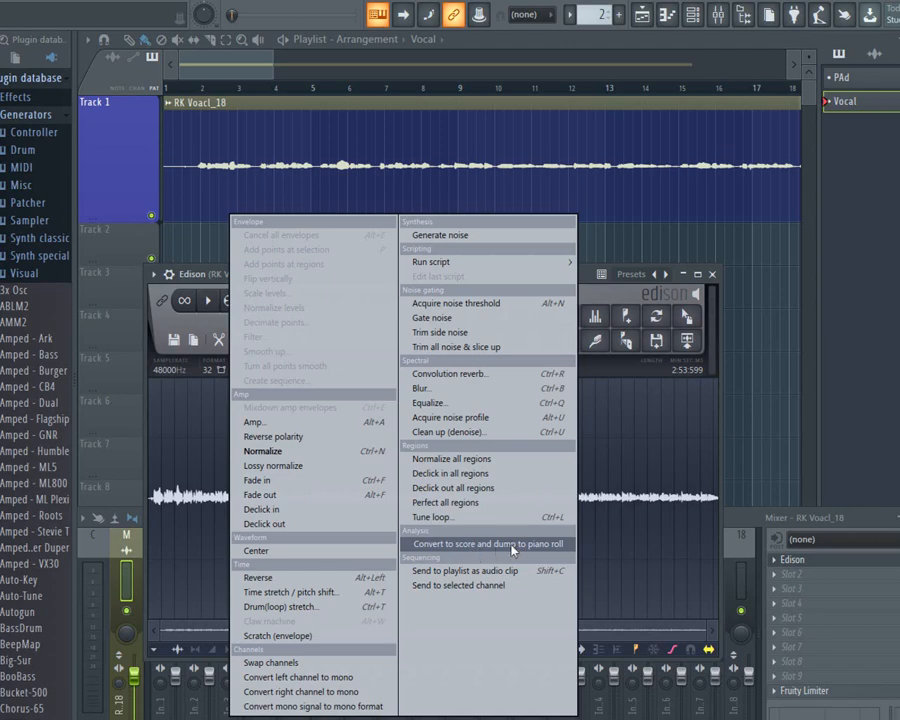
left_click(556, 546)
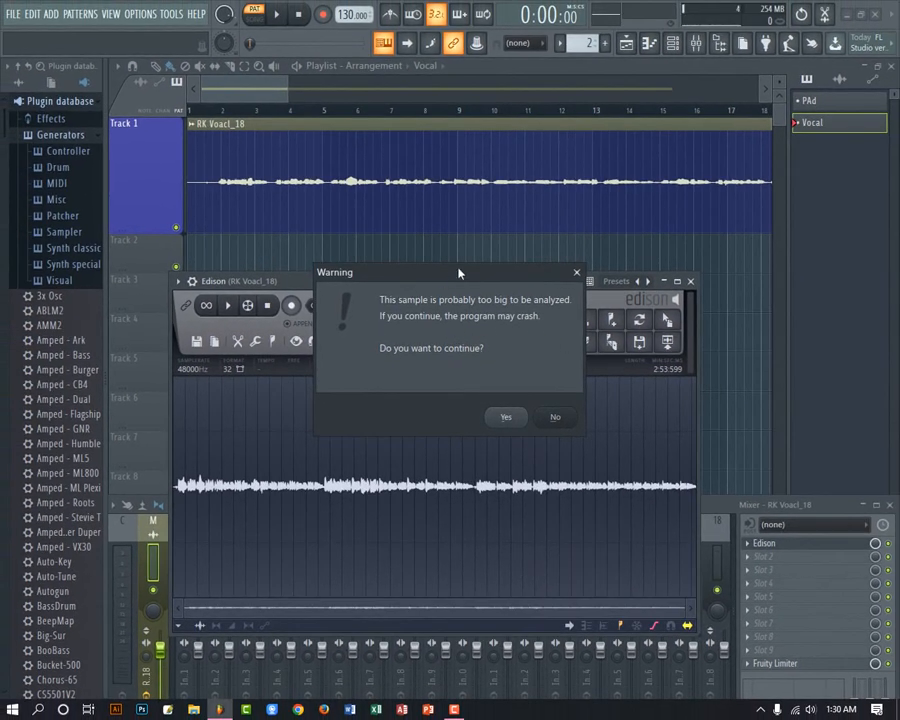
left_click_drag(459, 273, 341, 313)
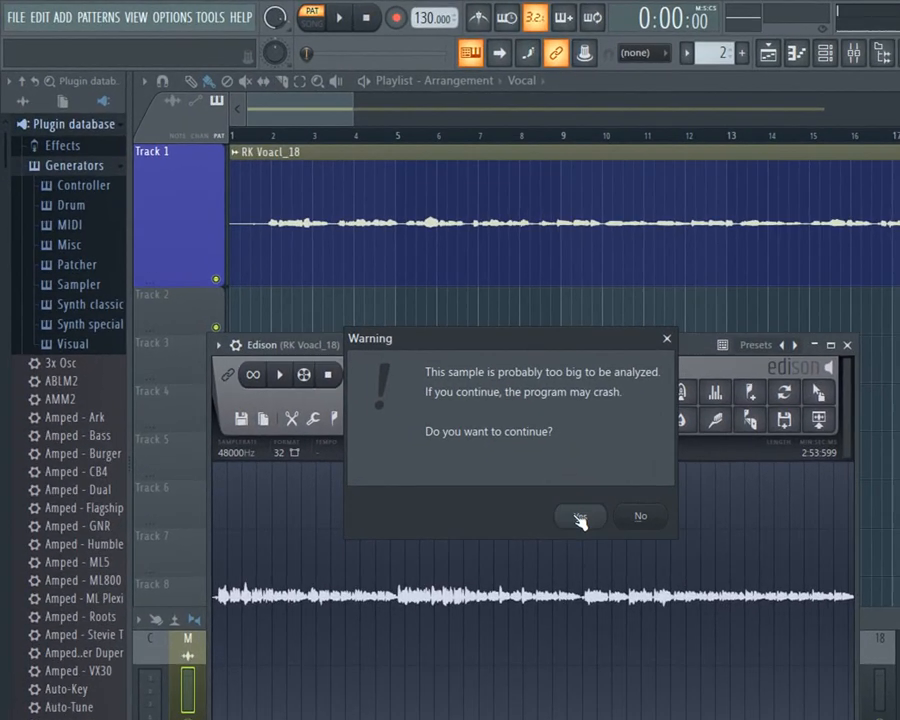
left_click(473, 421)
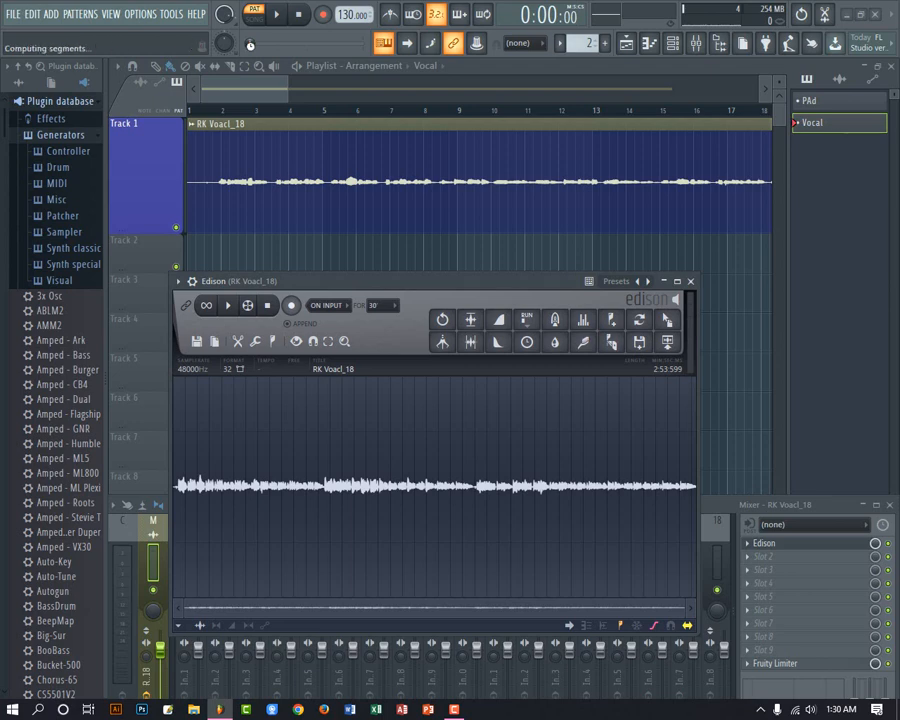
- Show the channel rack and open the piano roll of the Dawn channel
left_click(674, 44)
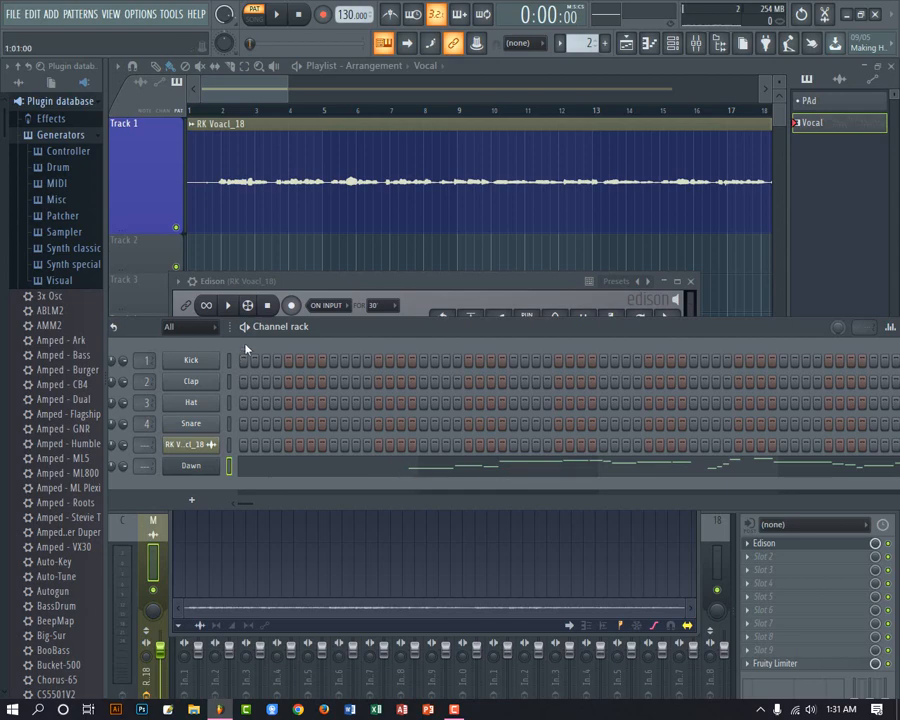
mouse_move(406, 339)
left_mouse_down()
mouse_move(335, 319)
mouse_move(410, 342)
left_mouse_up()
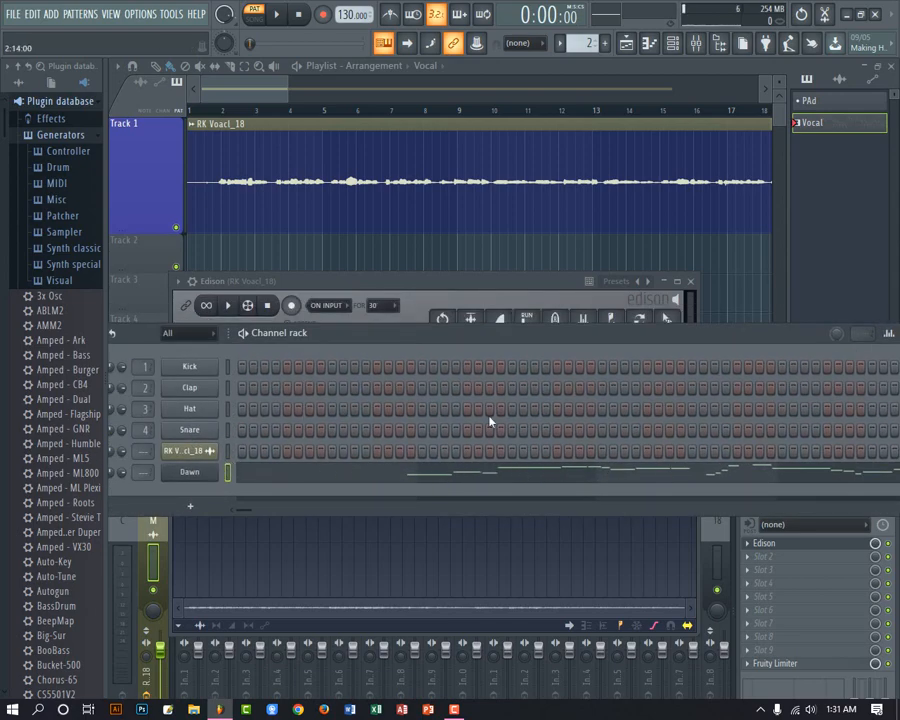
left_click_drag(312, 333, 211, 288)
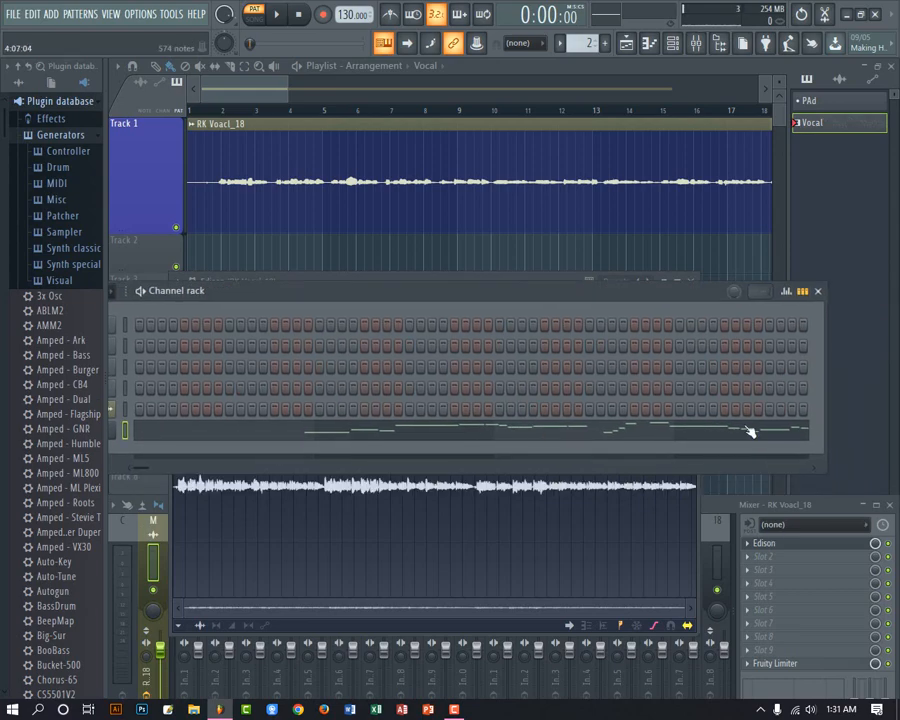
left_click_drag(448, 298, 548, 300)
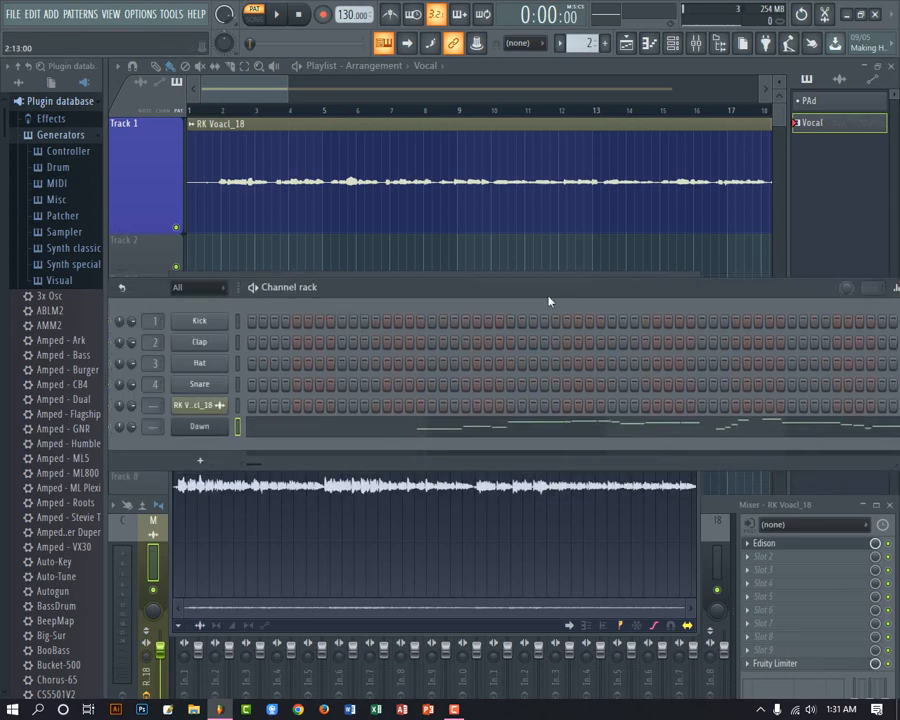
right_click(213, 430)
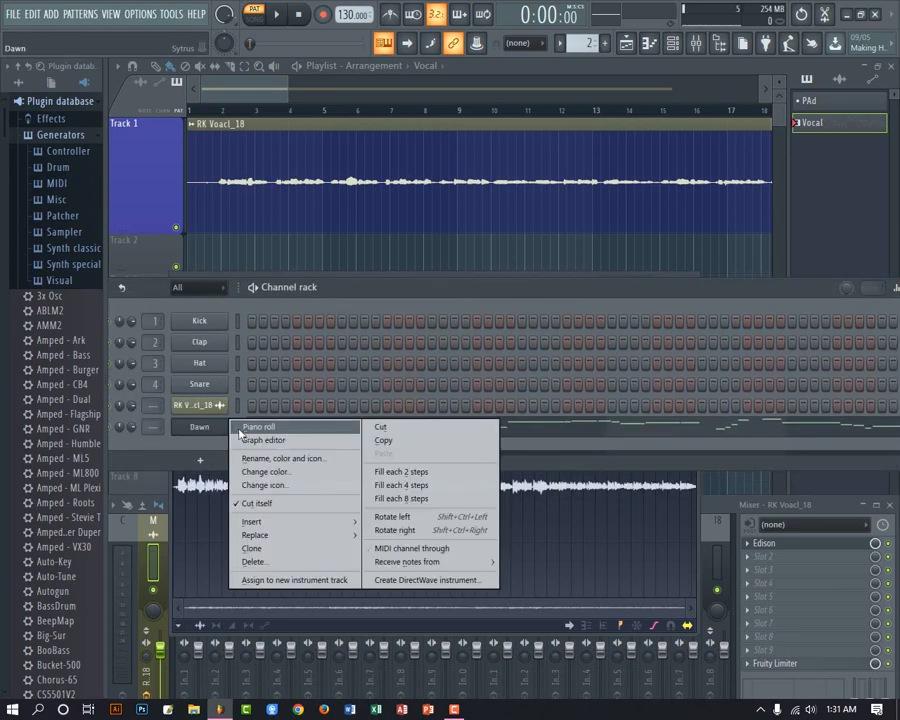
left_click(256, 428)
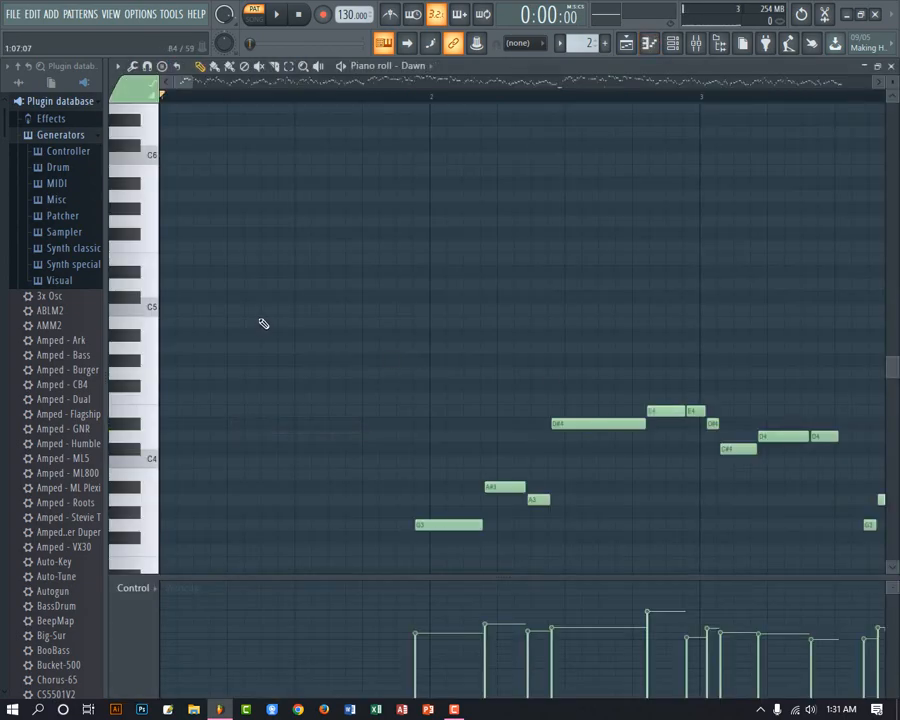
- View the full range of Dawn notes in the piano roll and play back the opening bars
left_click_drag(190, 78, 830, 180)
scroll(495, 369, "down", 4)
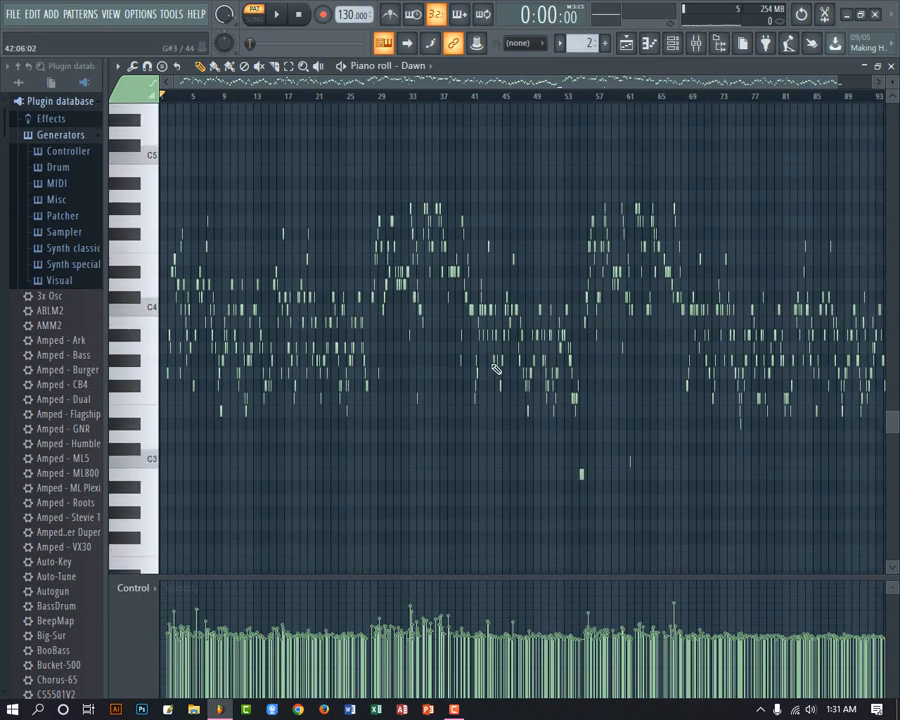
scroll(263, 302, "up", 1)
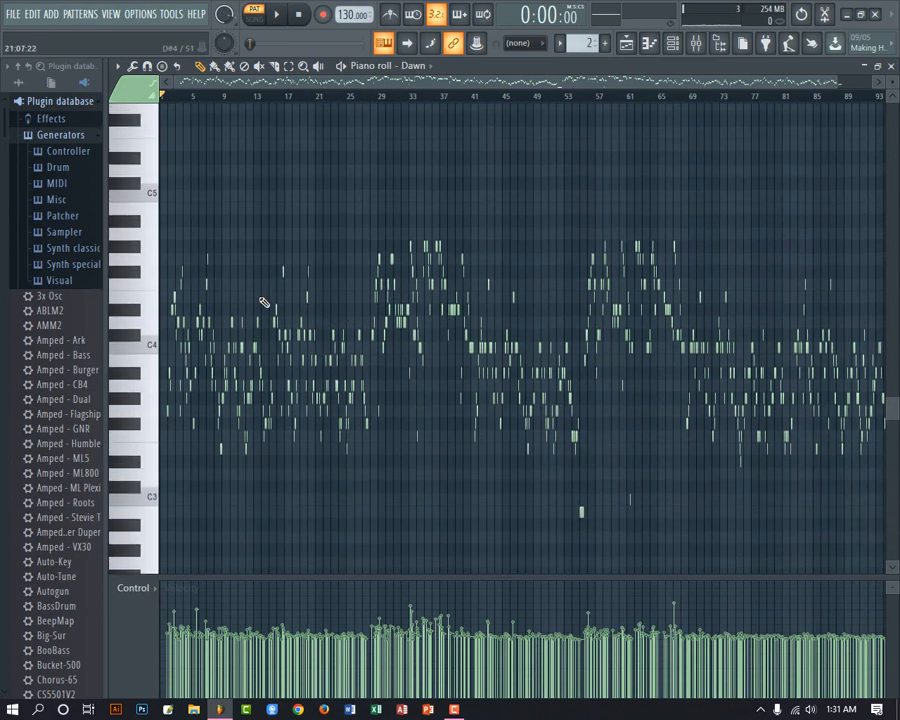
left_click(351, 75)
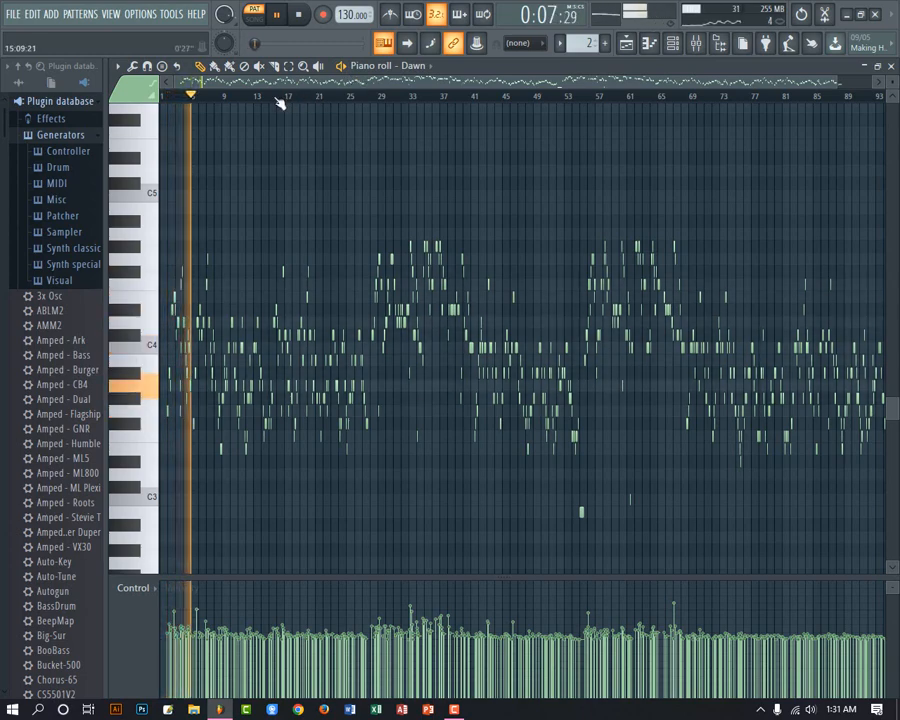
left_click(341, 65)
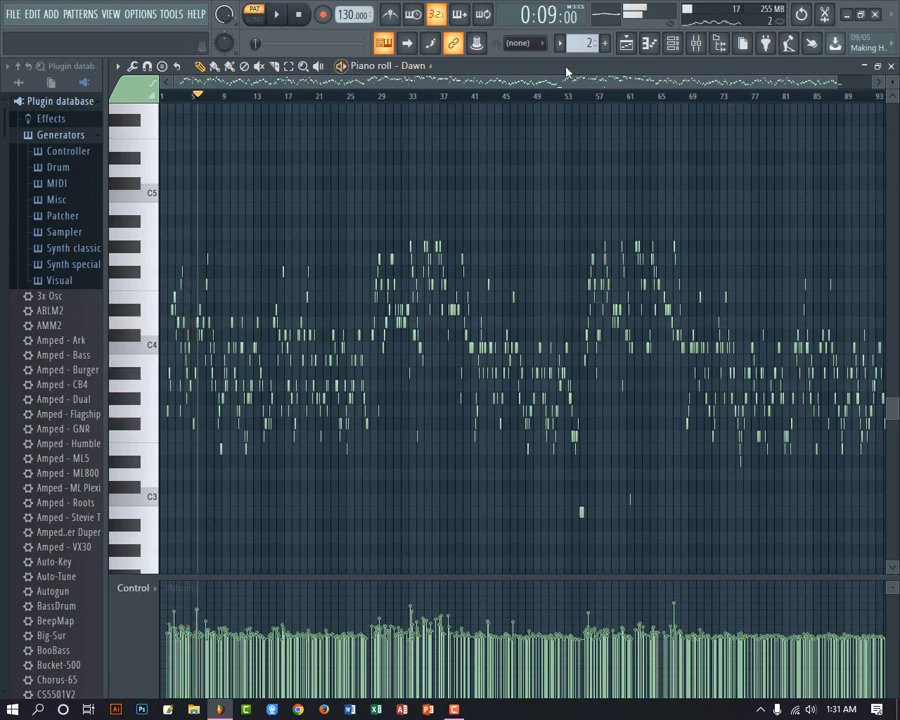
- Close the piano roll and Edison, and place the Vocal pattern at the start of playlist Track 2
left_click(891, 66)
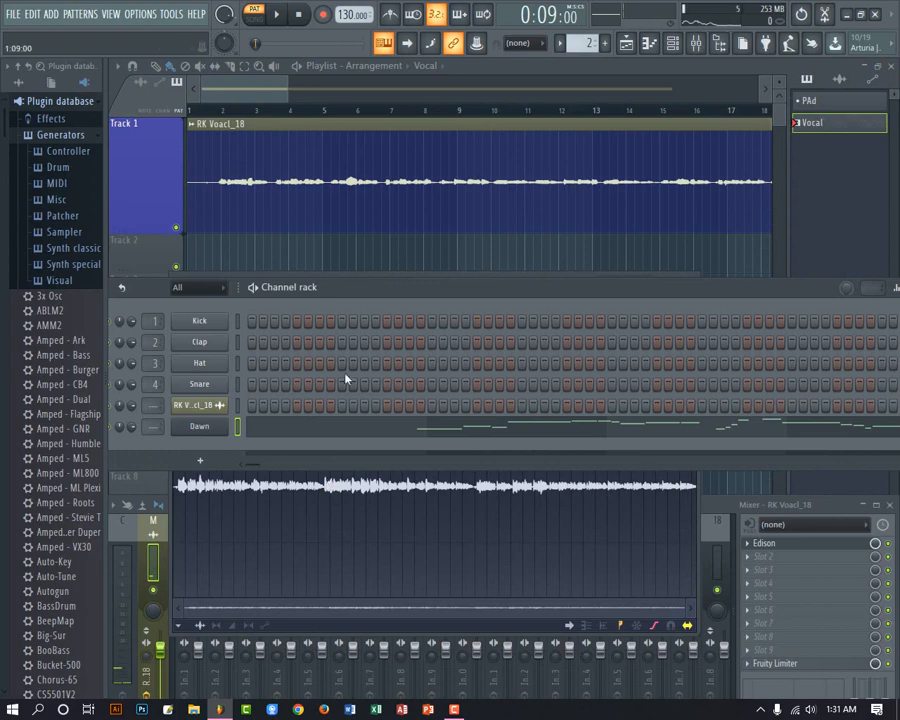
left_click_drag(347, 288, 290, 377)
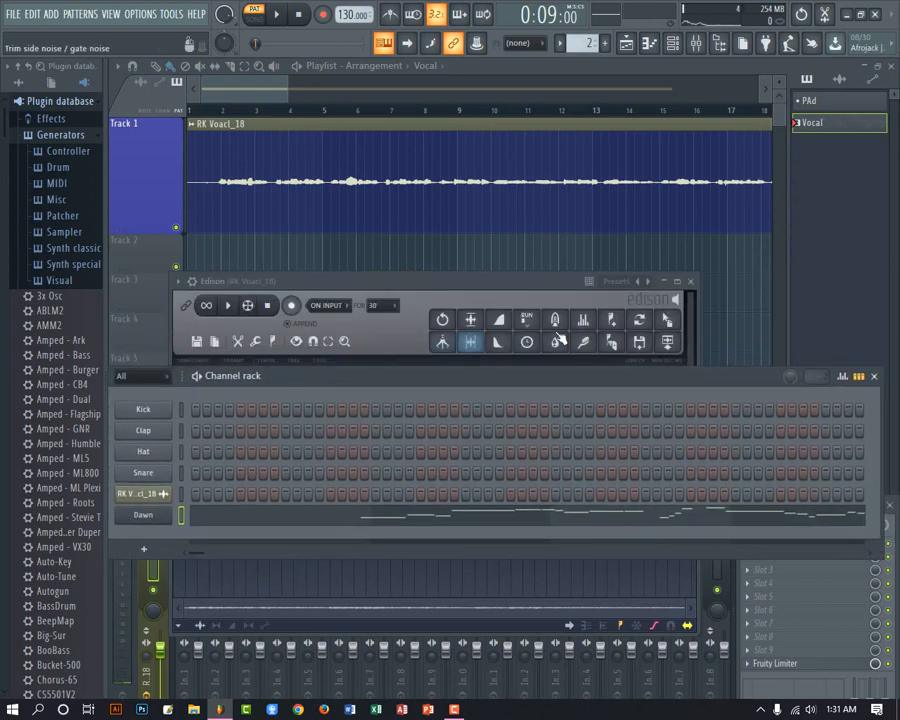
left_click(694, 282)
left_click_drag(692, 380, 747, 313)
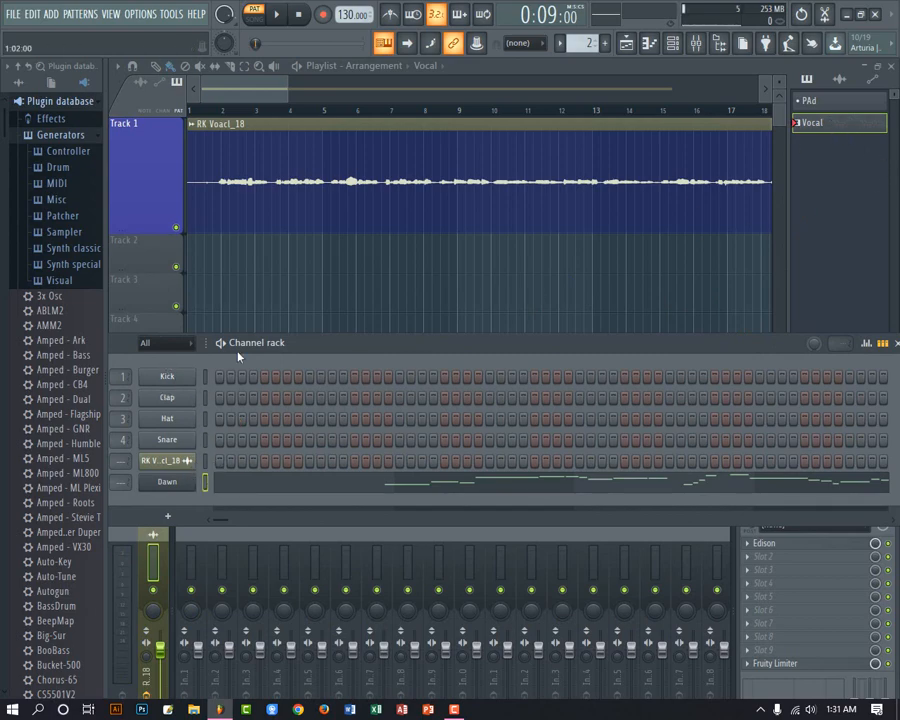
left_click_drag(241, 261, 230, 250)
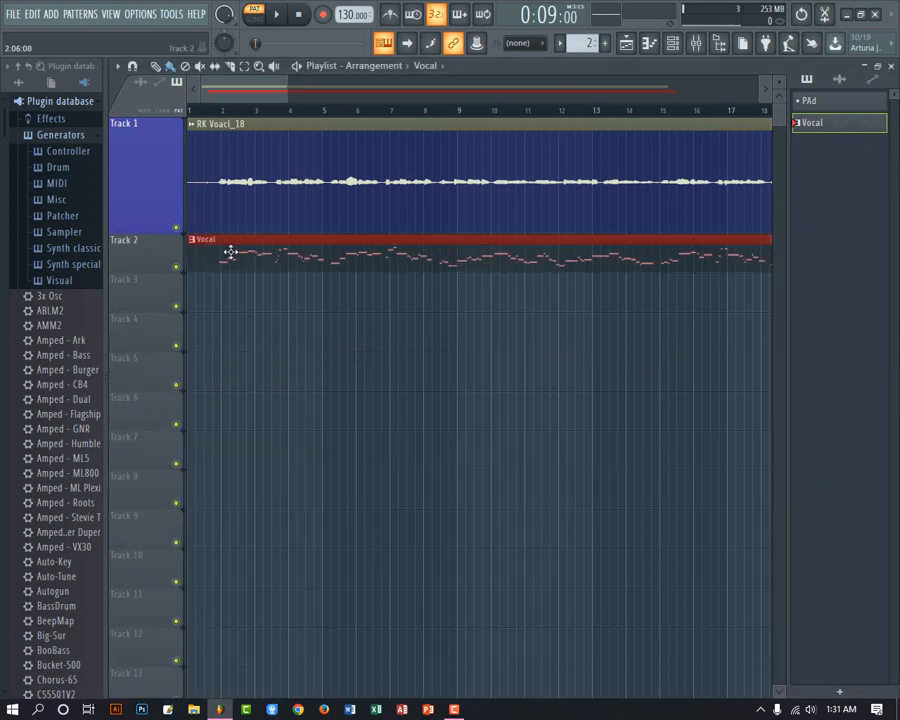
left_click(825, 655)
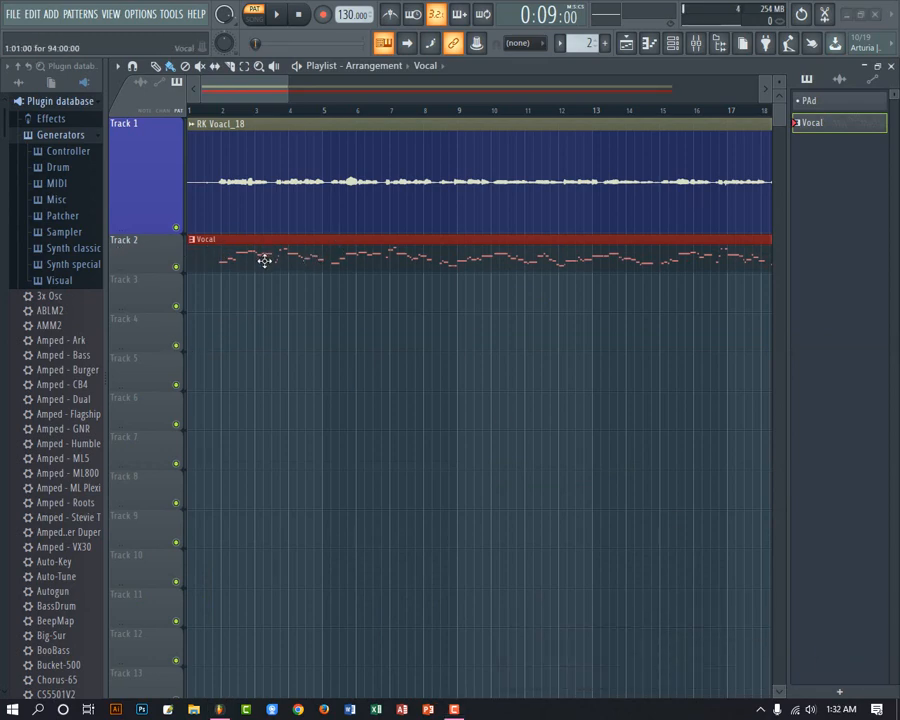
- Route the RK Voacl_18 channel to mixer track 4 and close its channel settings
double_click(515, 189)
scroll(607, 258, "up", 1)
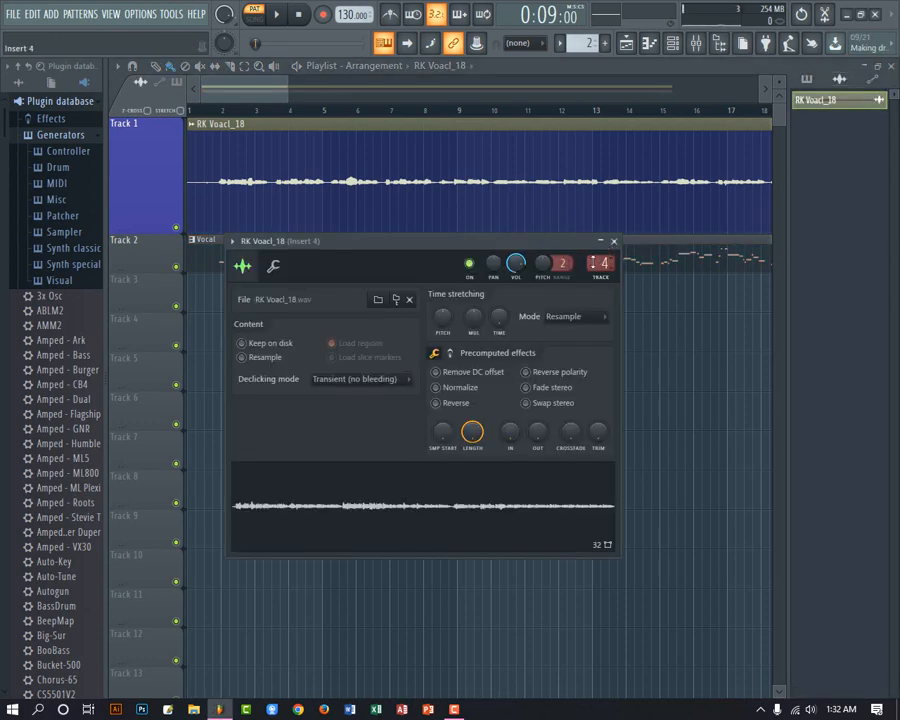
left_click(614, 241)
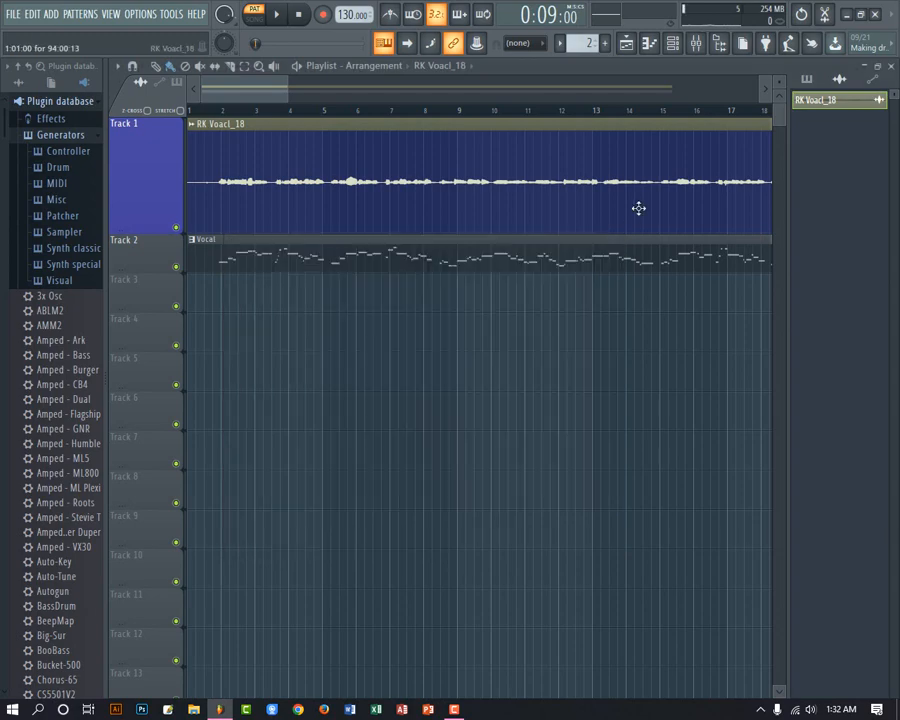
- Add Fruity Parametric EQ 2 to slot 1 of mixer Insert 4, cutting the low end with band 1 and boosting the treble with band 7
left_click(696, 43)
left_click(788, 542)
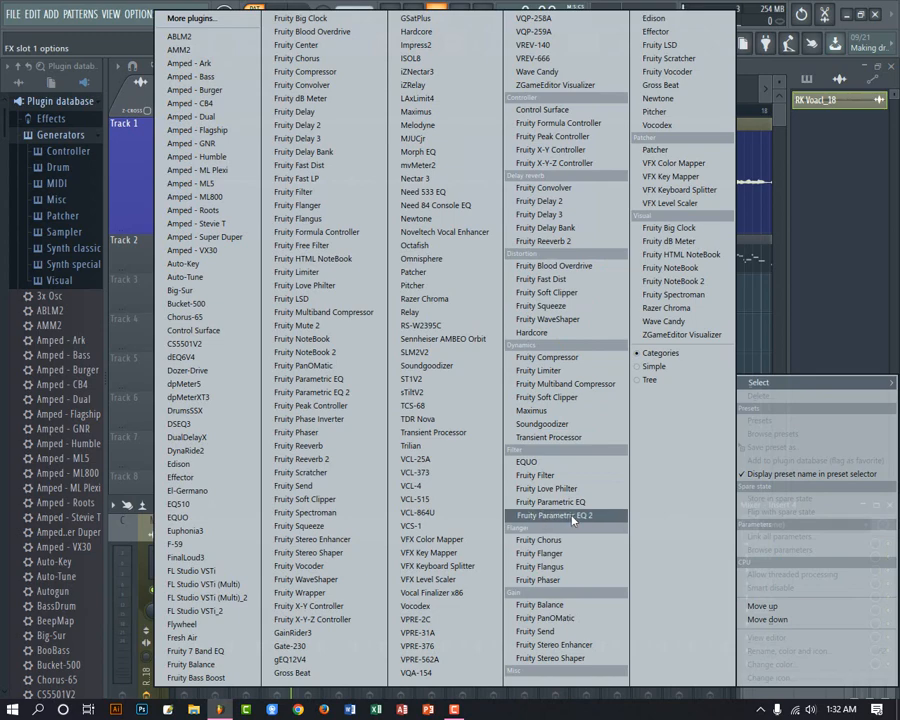
left_click(568, 521)
left_click_drag(426, 279, 430, 250)
left_click_drag(223, 292, 214, 341)
left_click_drag(314, 282, 322, 283)
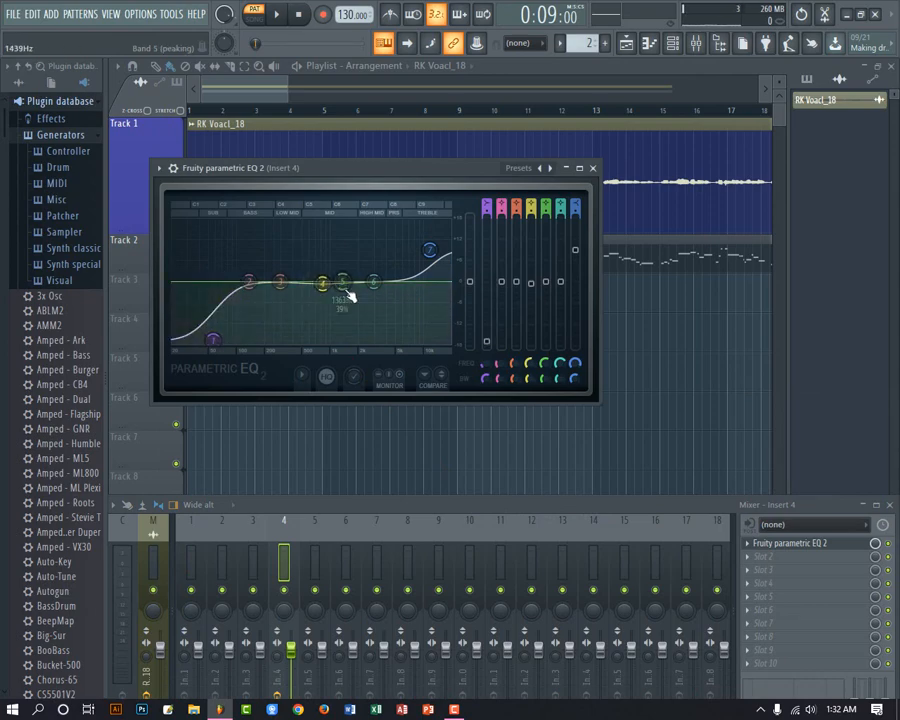
left_click(593, 168)
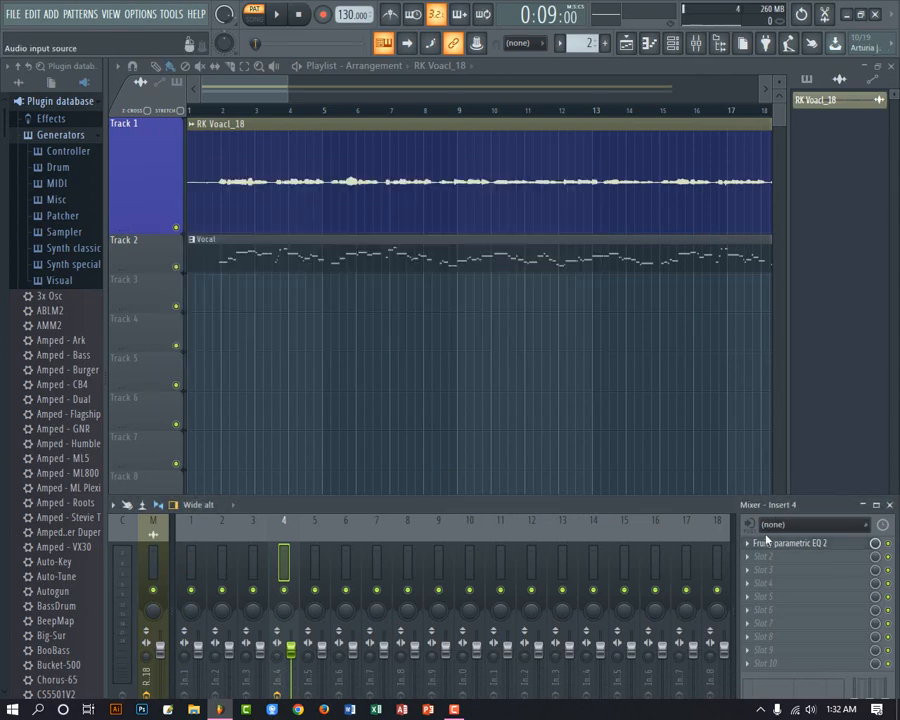
- Add Soundgoodizer to slot 2 of mixer Insert 4 and close its window
left_click(752, 565)
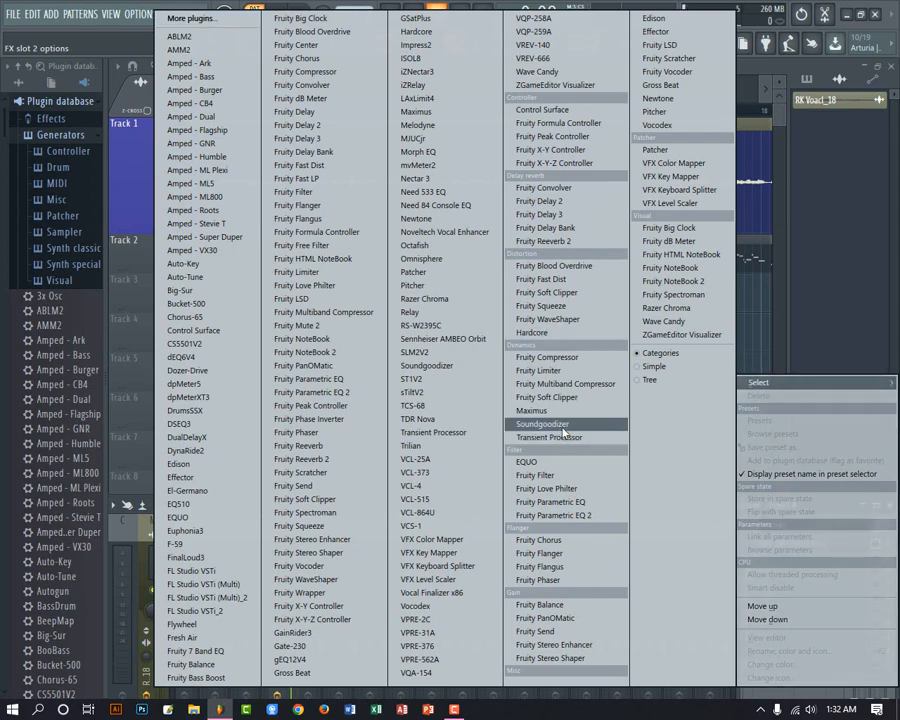
left_click(535, 303)
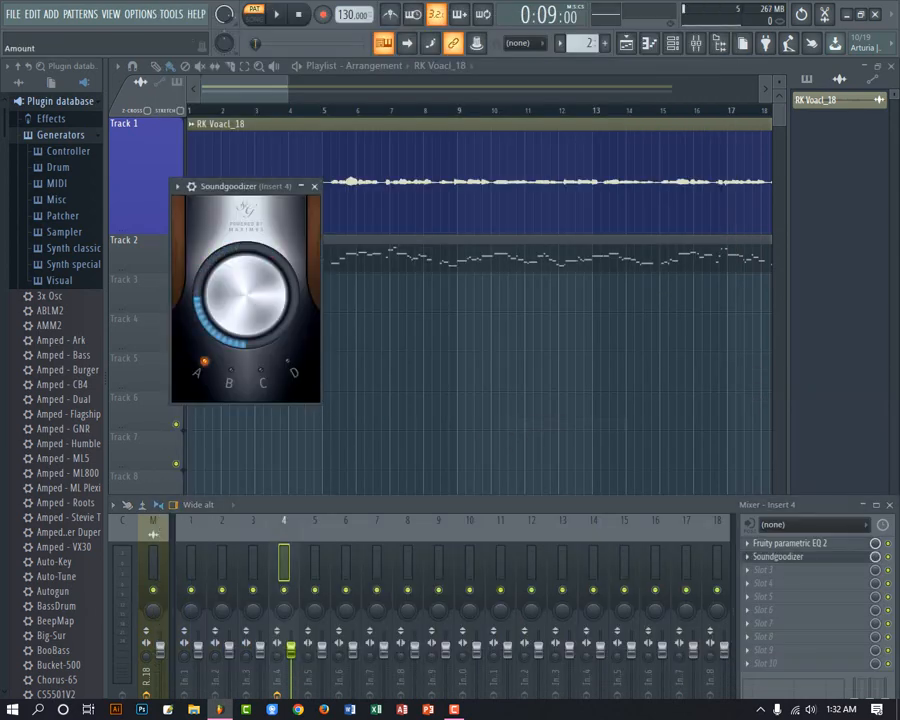
left_click(314, 186)
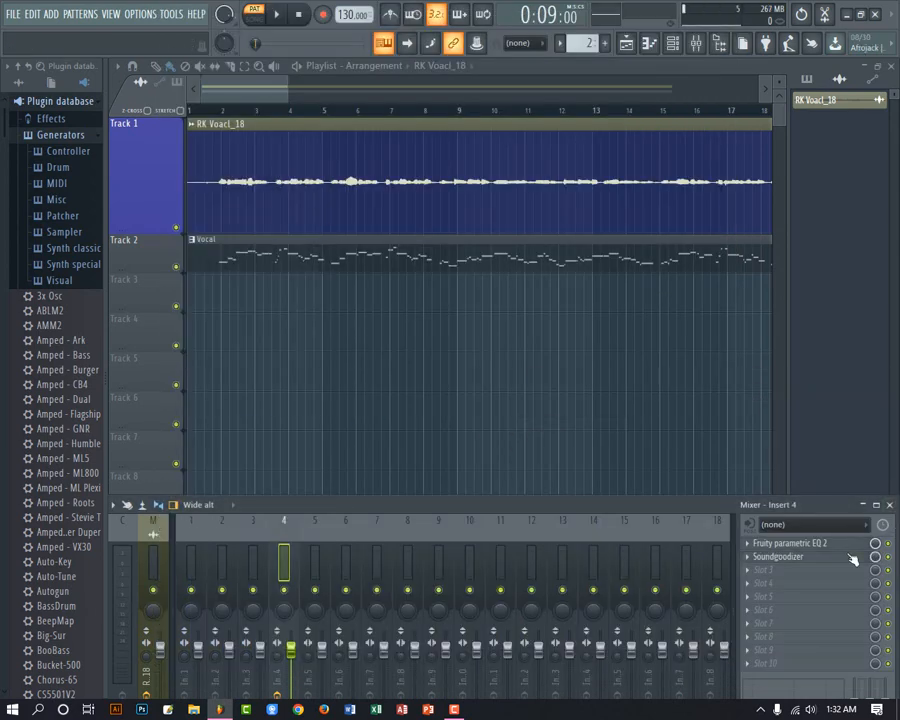
- Add Fruity Delay 3 to slot 3 of mixer Insert 4, lower its input wet level, raise its delay time slightly, and close its window
left_click(790, 577)
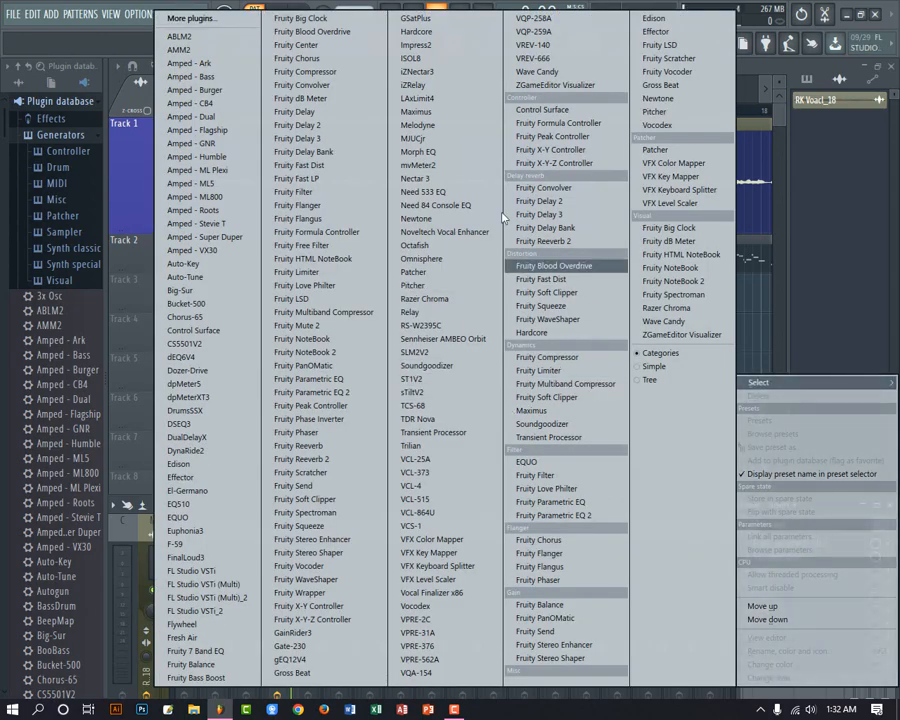
left_click(555, 216)
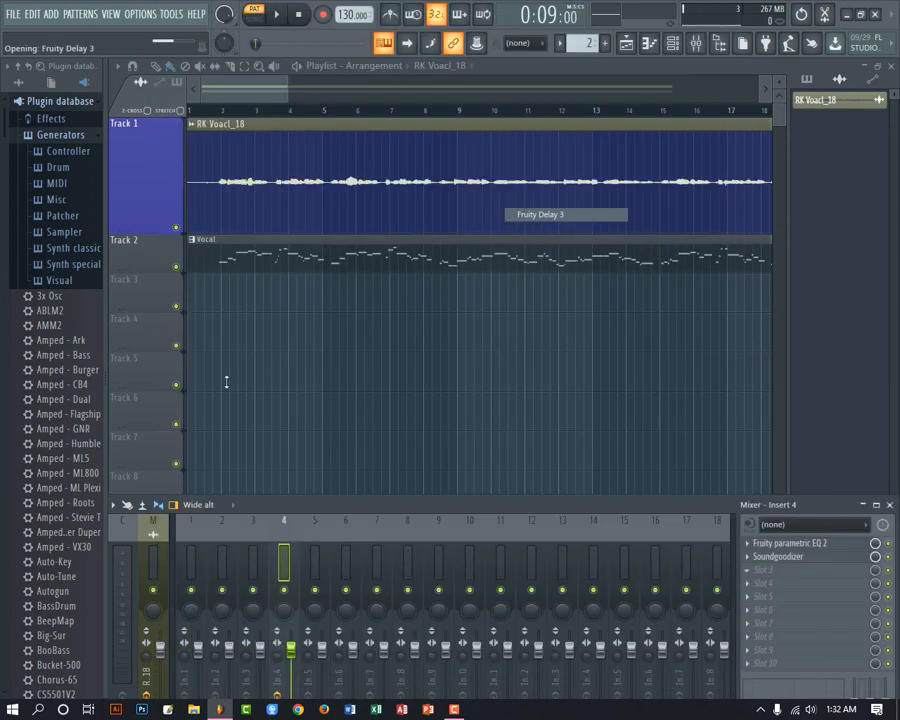
left_click_drag(213, 248, 211, 305)
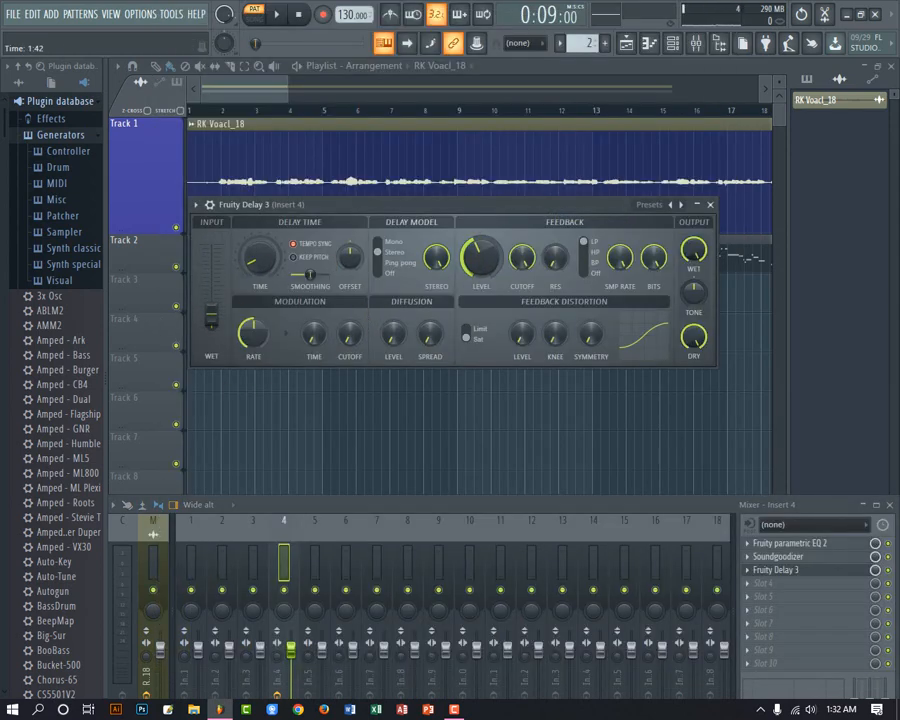
left_click_drag(260, 260, 260, 252)
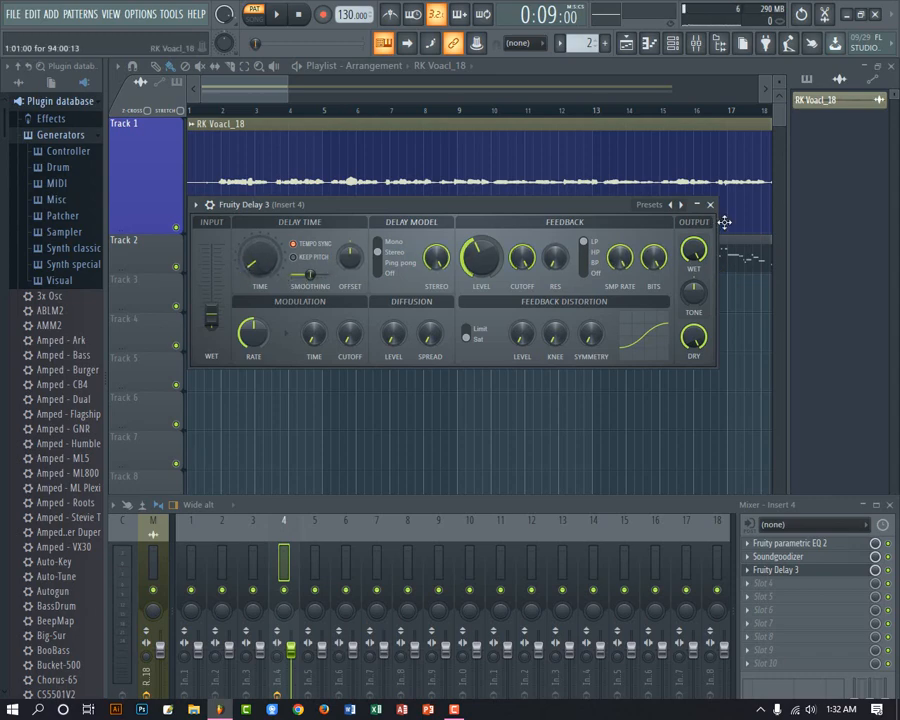
left_click(710, 204)
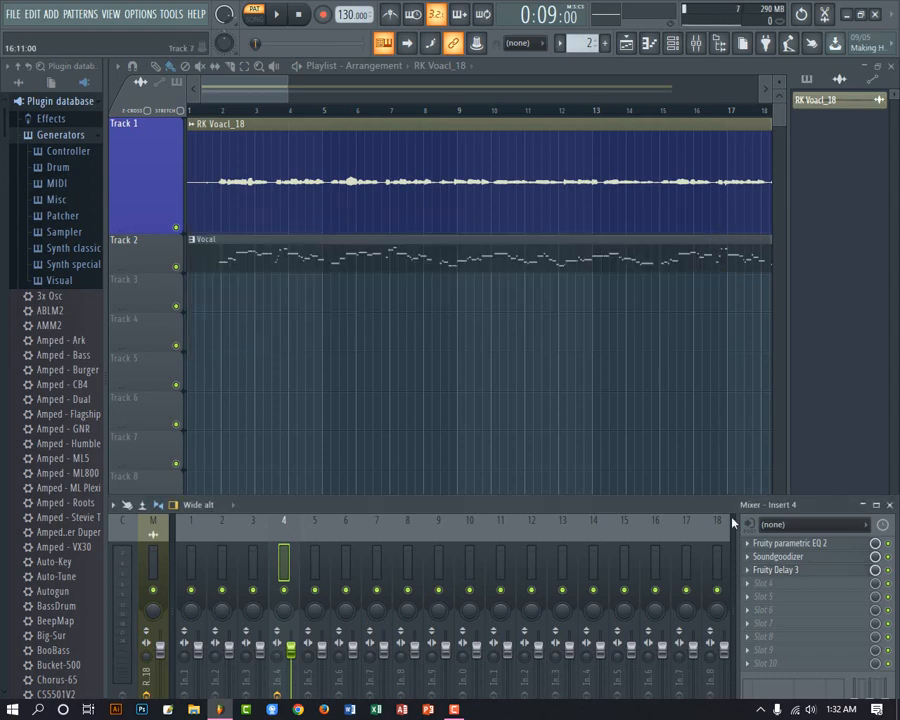
- Add Vocal Finalizer x86 to slot 4 of mixer Insert 4 and load its Celtic Beauty preset
left_click(752, 588)
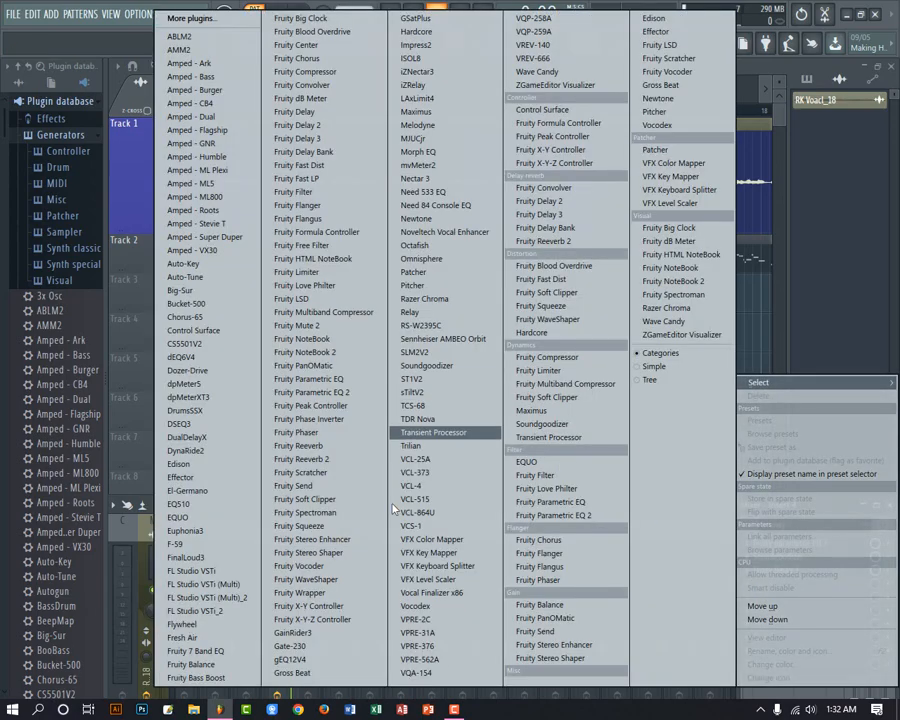
left_click(420, 592)
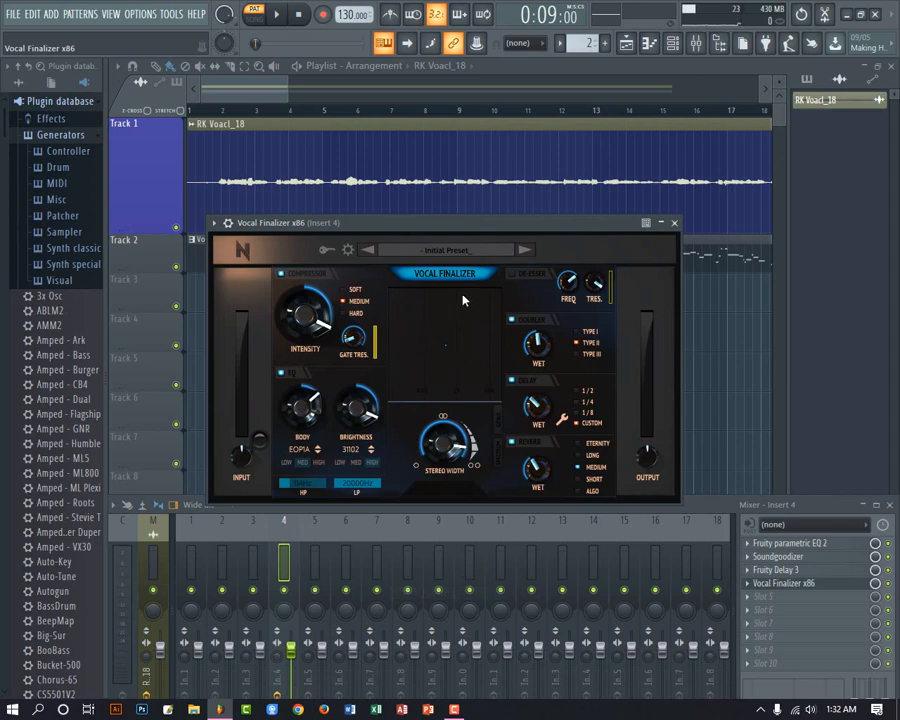
left_click(520, 251)
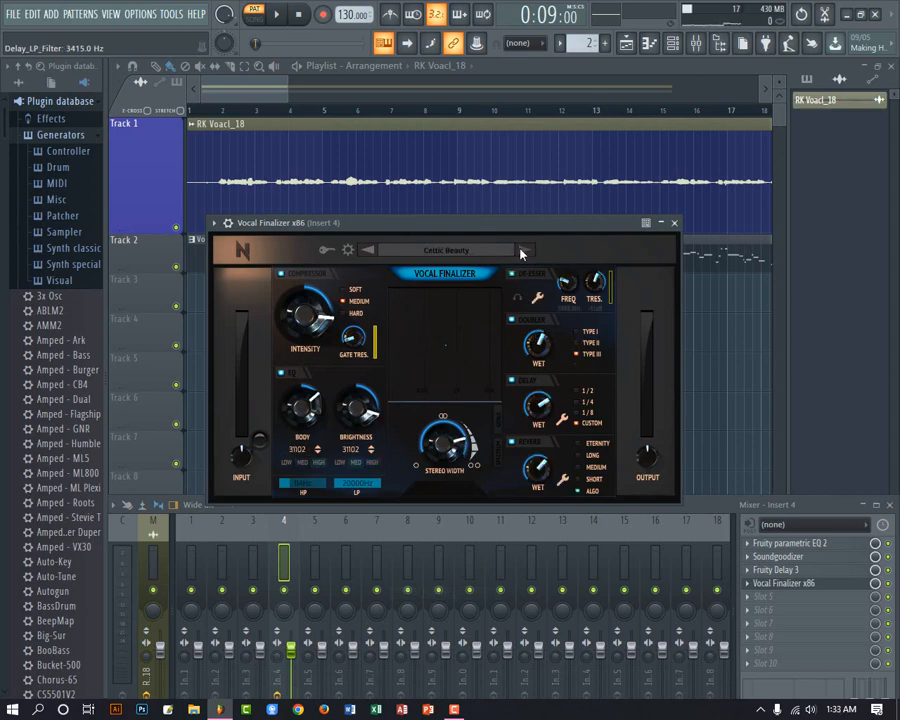
- Play the arrangement in song mode while trying the Deep Ocean preset and settling on Furious Fabio in Vocal Finalizer
left_click(256, 19)
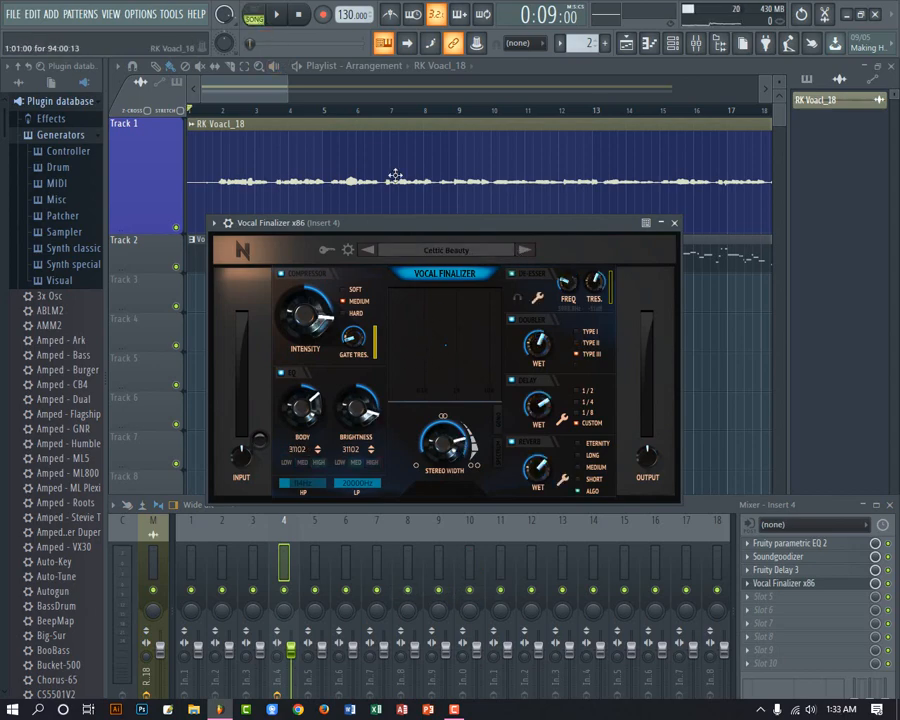
left_click(531, 254)
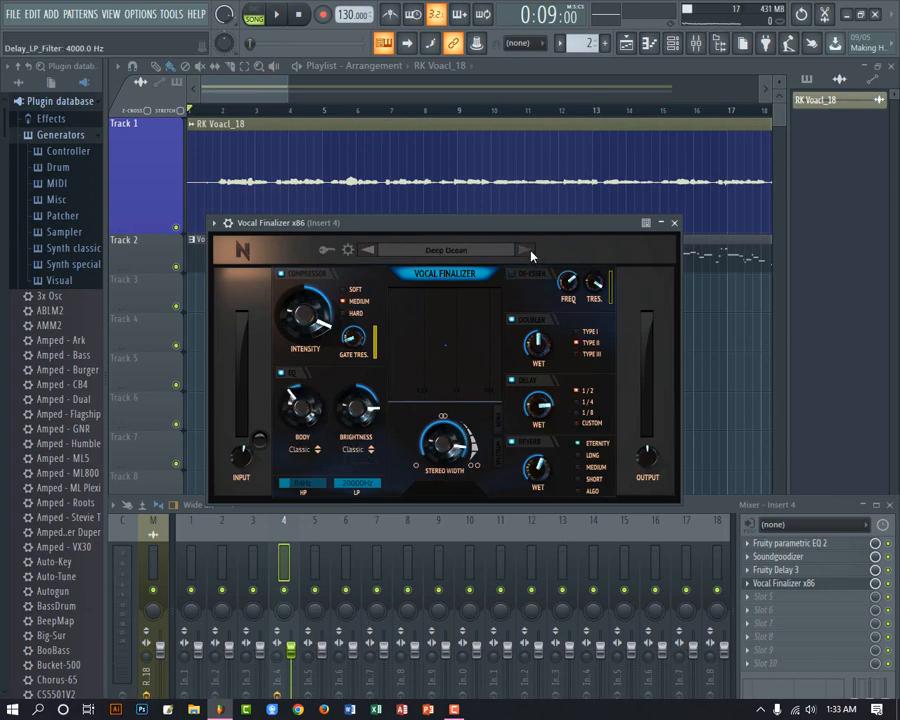
key("space")
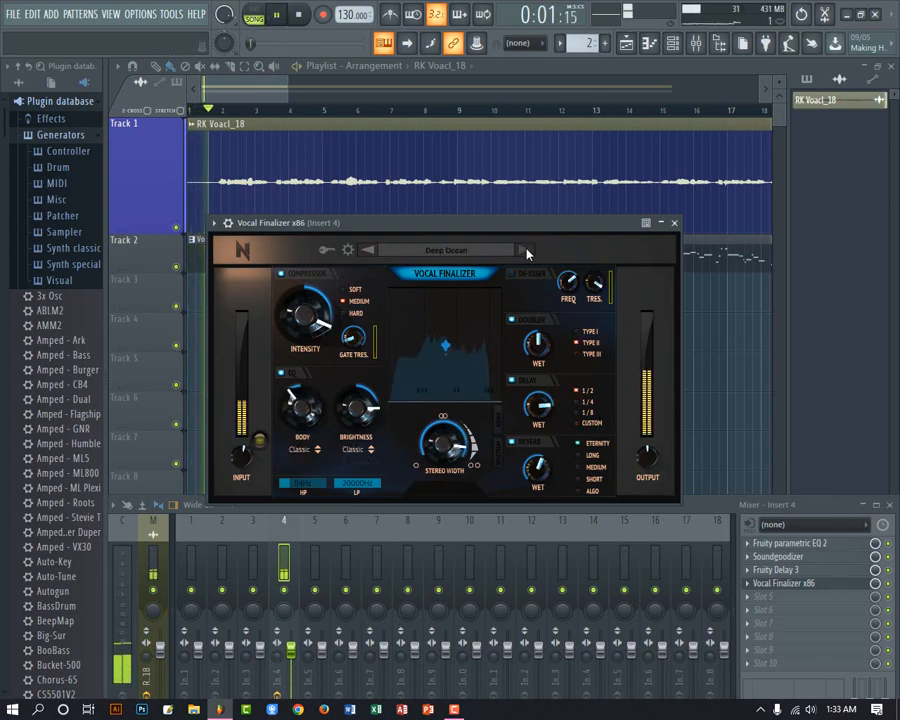
left_click(527, 254)
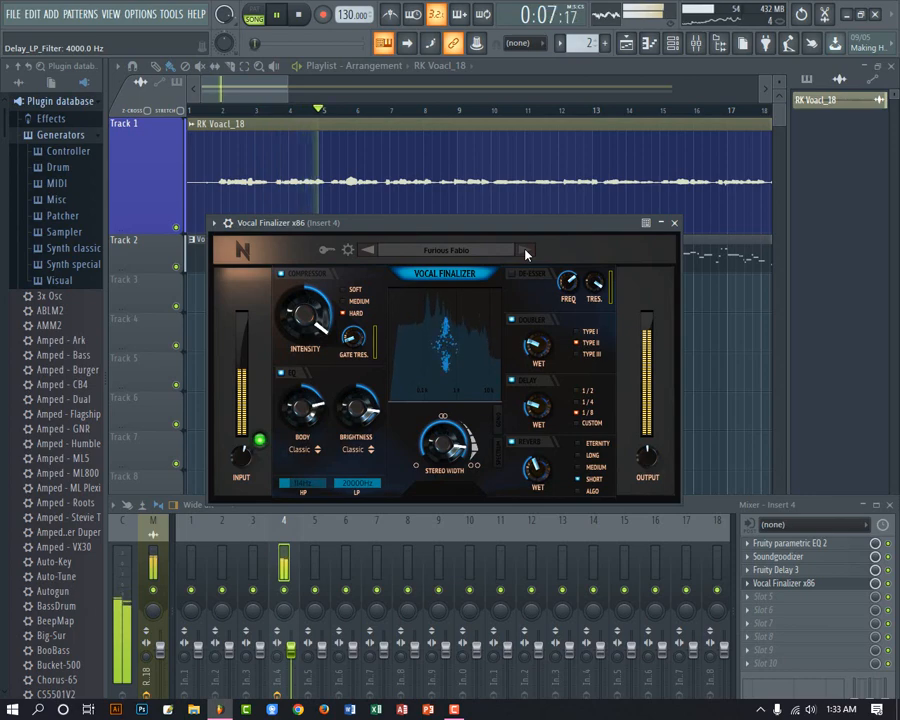
left_click_drag(547, 225, 592, 466)
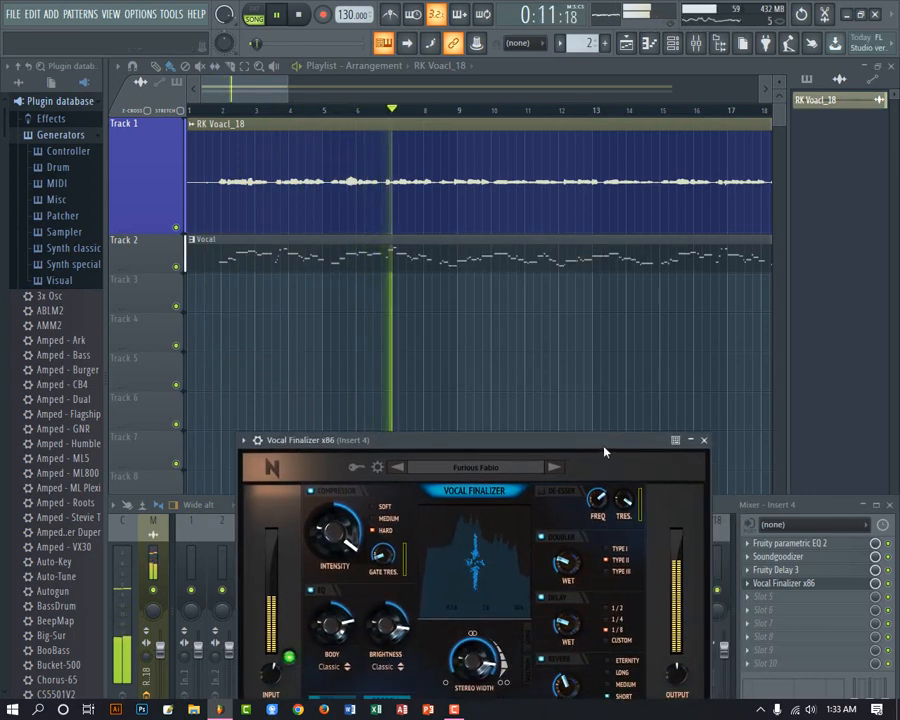
- Route the Dawn channel to mixer track 6 in the channel rack
left_click(719, 43)
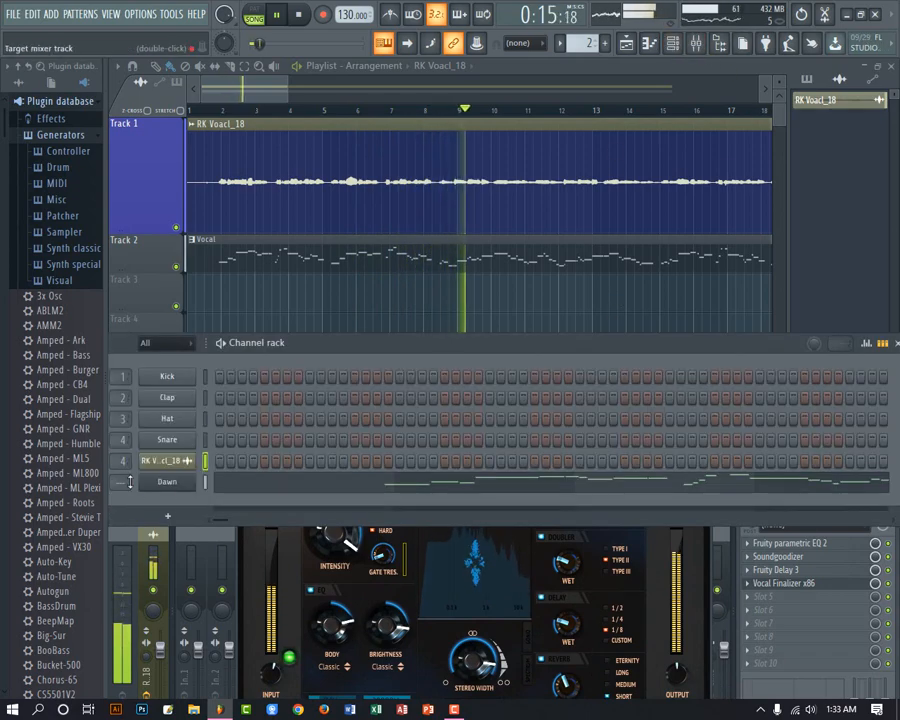
left_click_drag(129, 483, 129, 478)
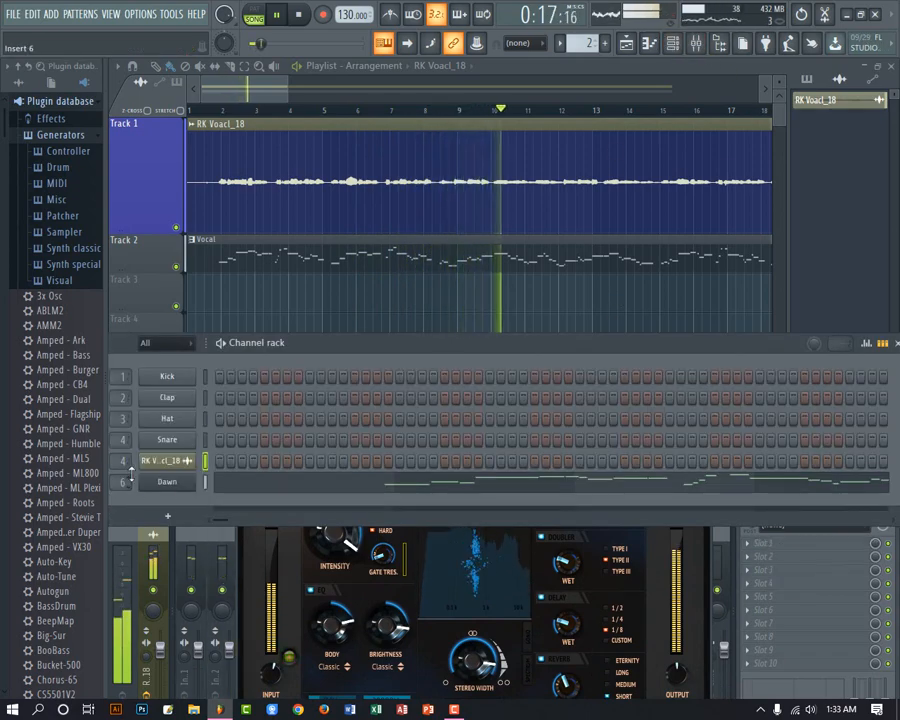
- Color playlist Track 2 pinkish purple and pause playback with the whole arrangement in view
right_click(143, 238)
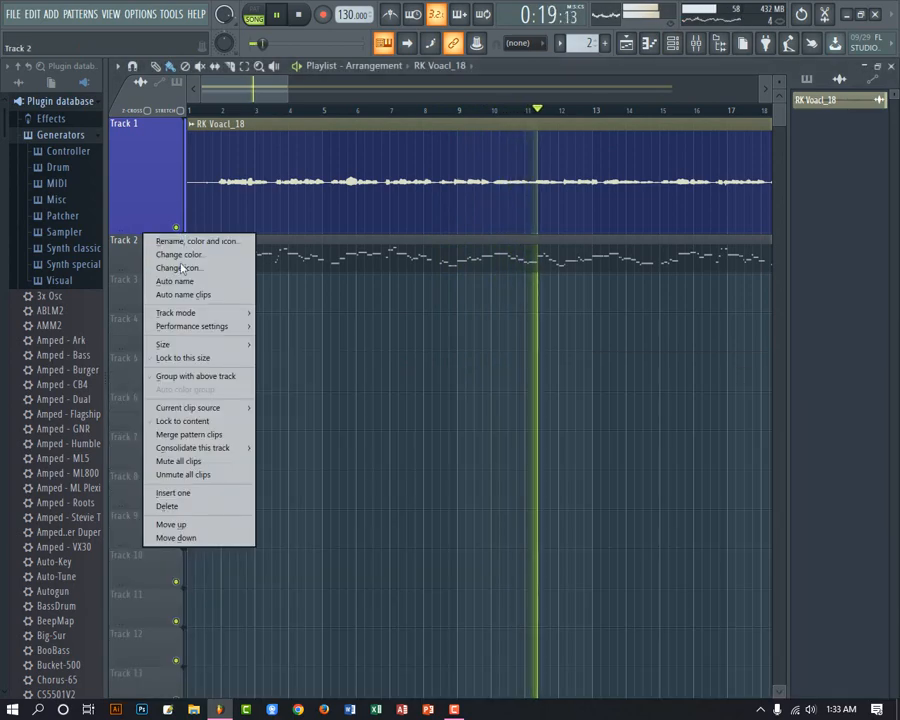
left_click(180, 254)
left_click(328, 263)
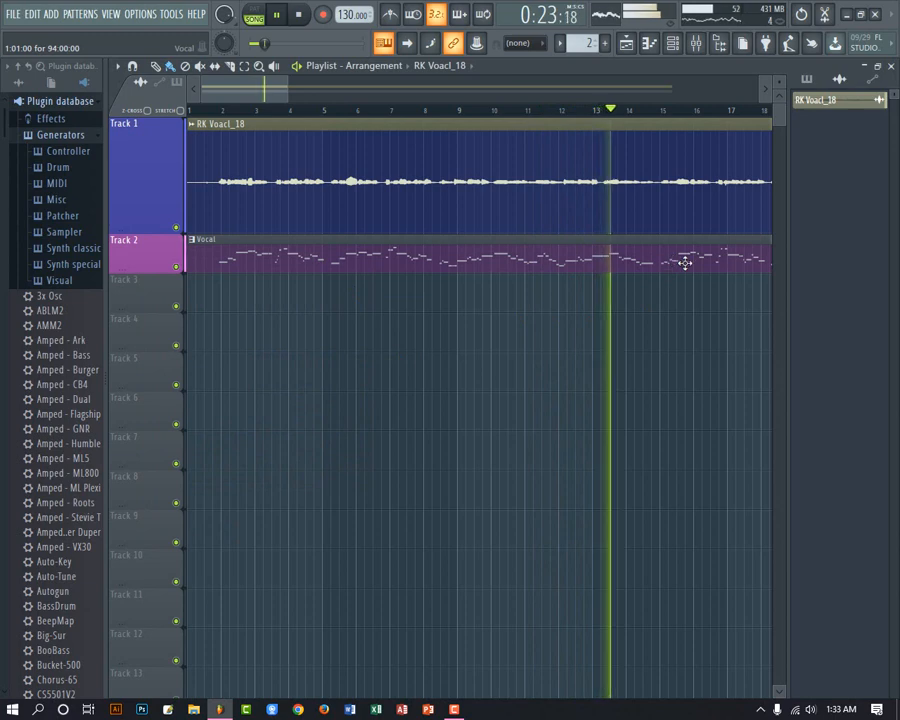
left_click_drag(286, 91, 670, 98)
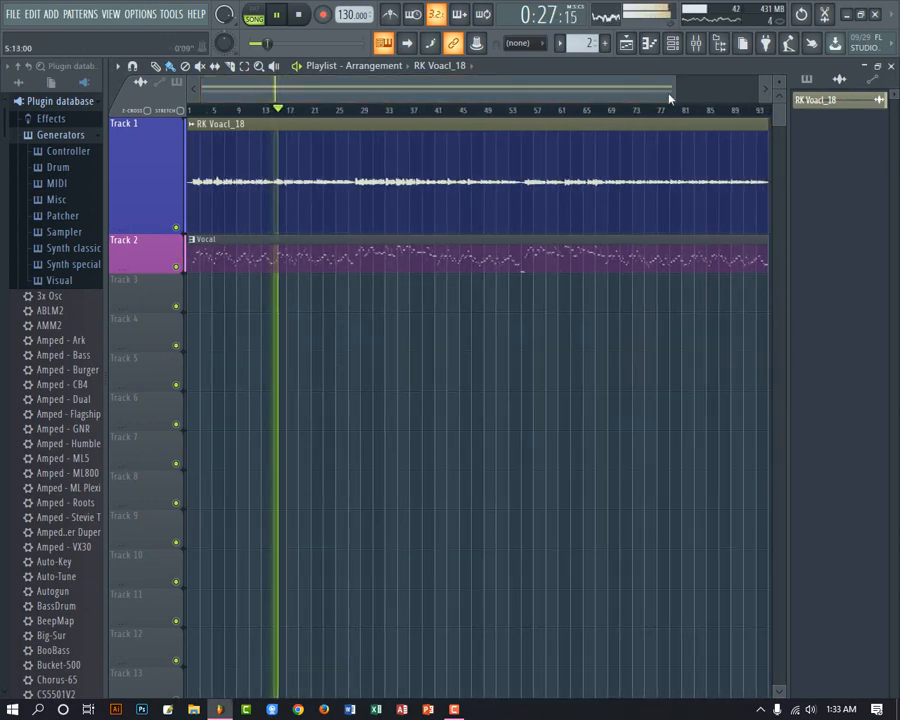
left_click(282, 16)
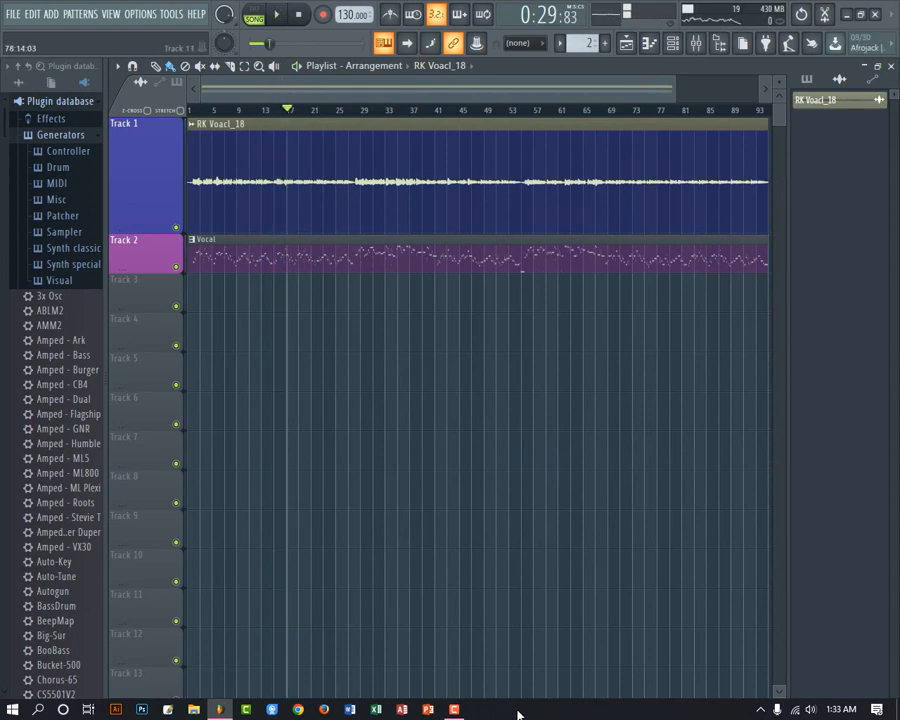
left_click(455, 710)
left_click(849, 650)
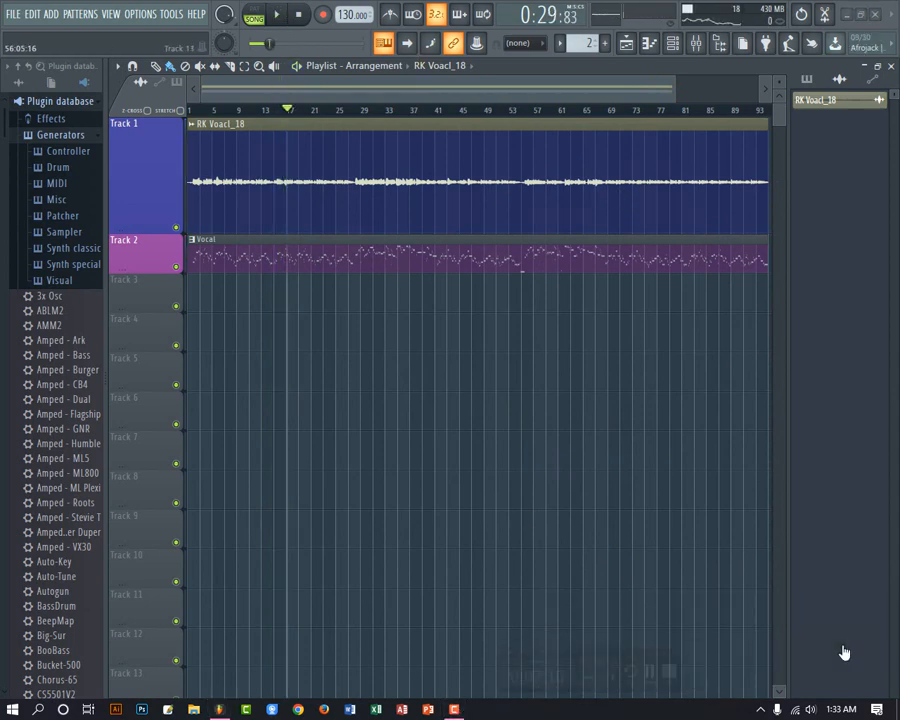
left_click(455, 710)
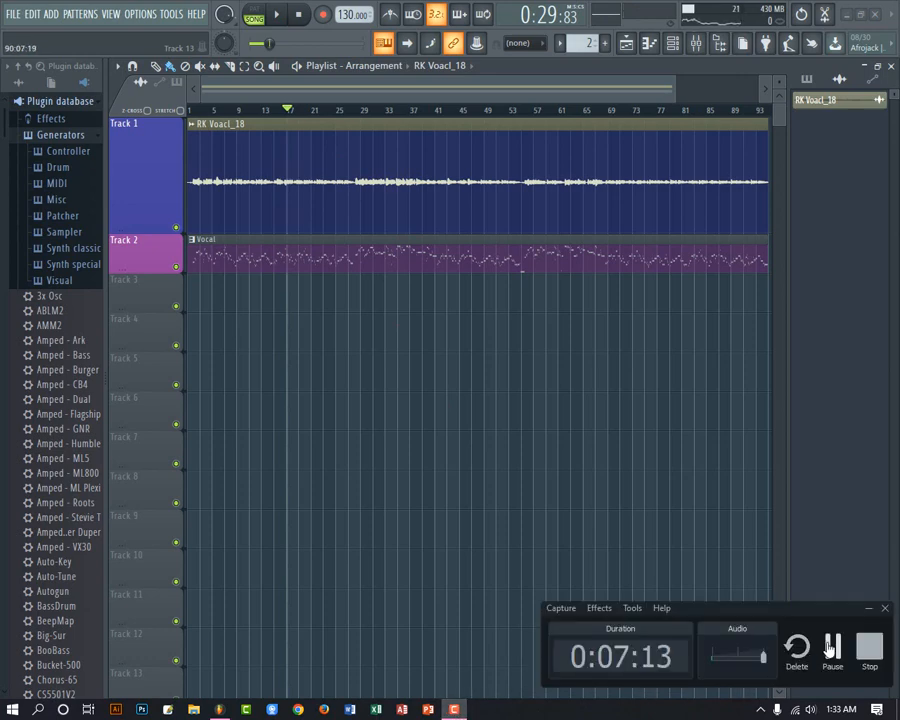
left_click(826, 645)
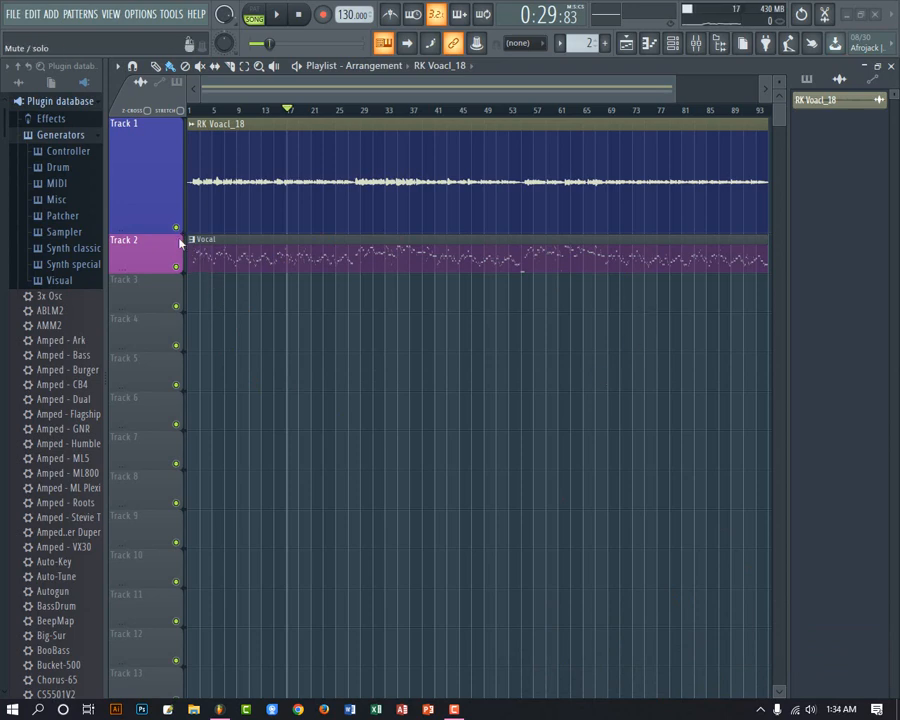
- Increase the heights of playlist Track 1 and Track 2
left_click_drag(160, 232, 168, 404)
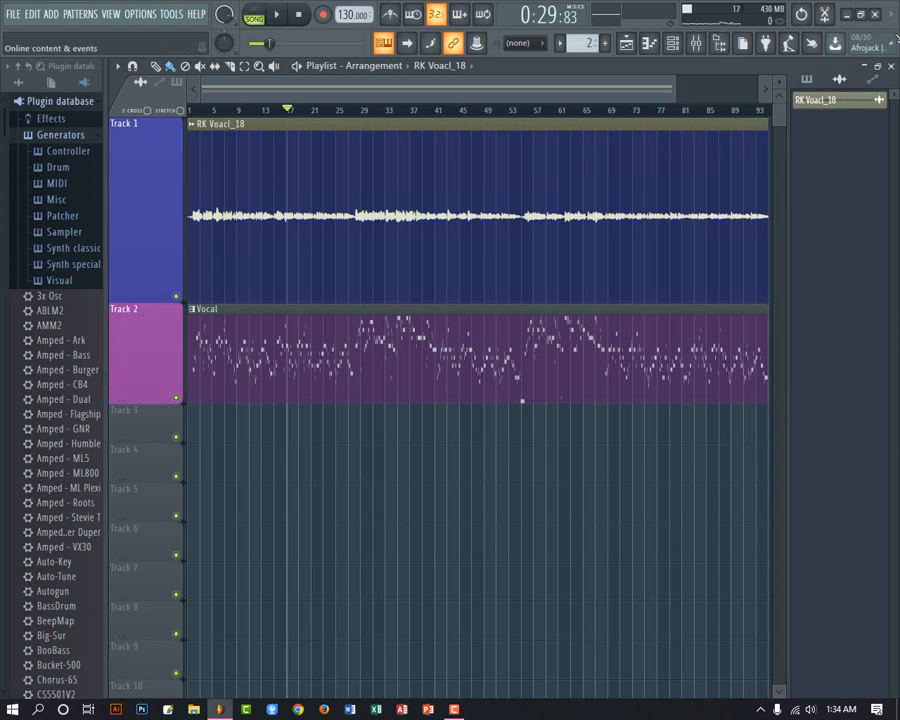